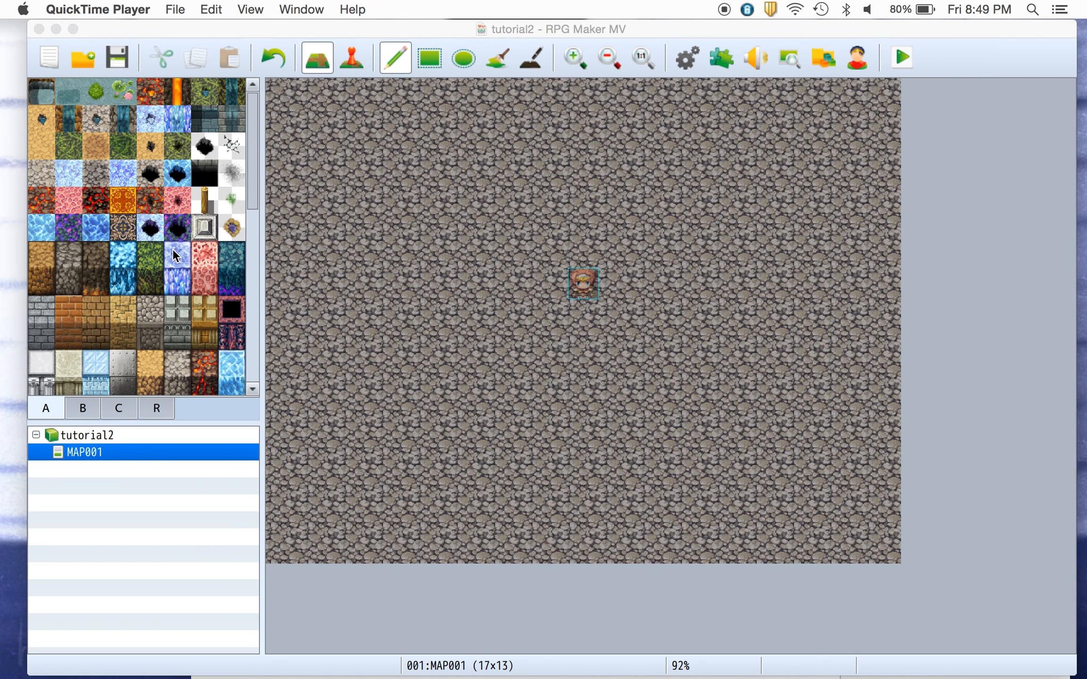
# Place two tall dirt-cave rock tiles on the cave floor just left of the player start.
pyautogui.moveTo(256, 185); pyautogui.dragTo(251, 360)
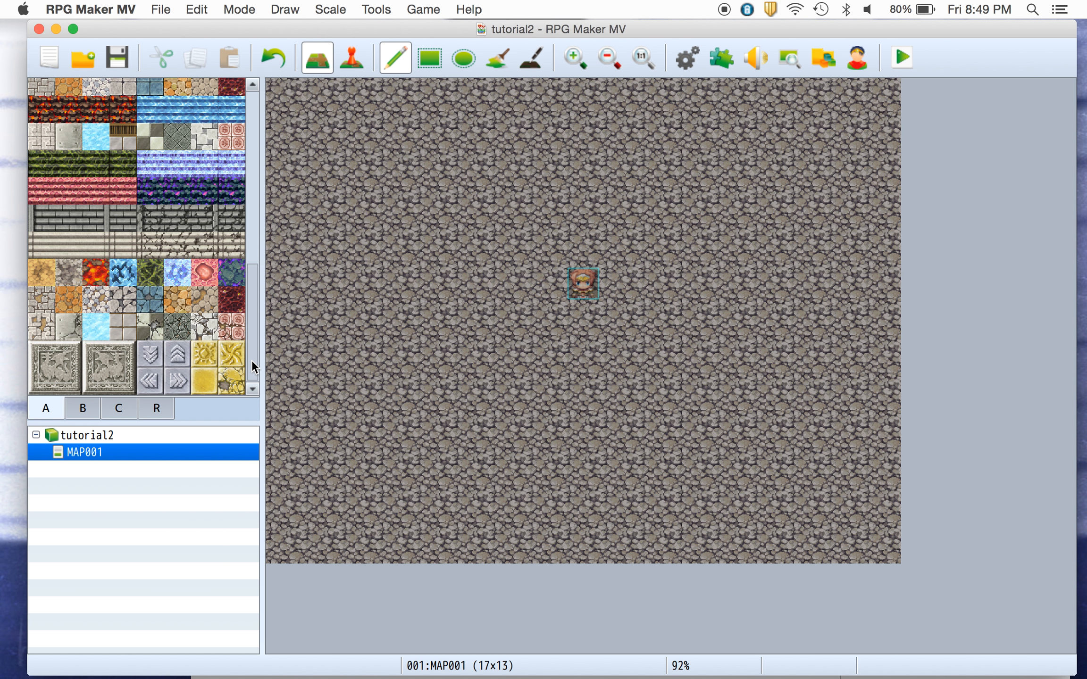
pyautogui.moveTo(251, 360); pyautogui.dragTo(267, 161)
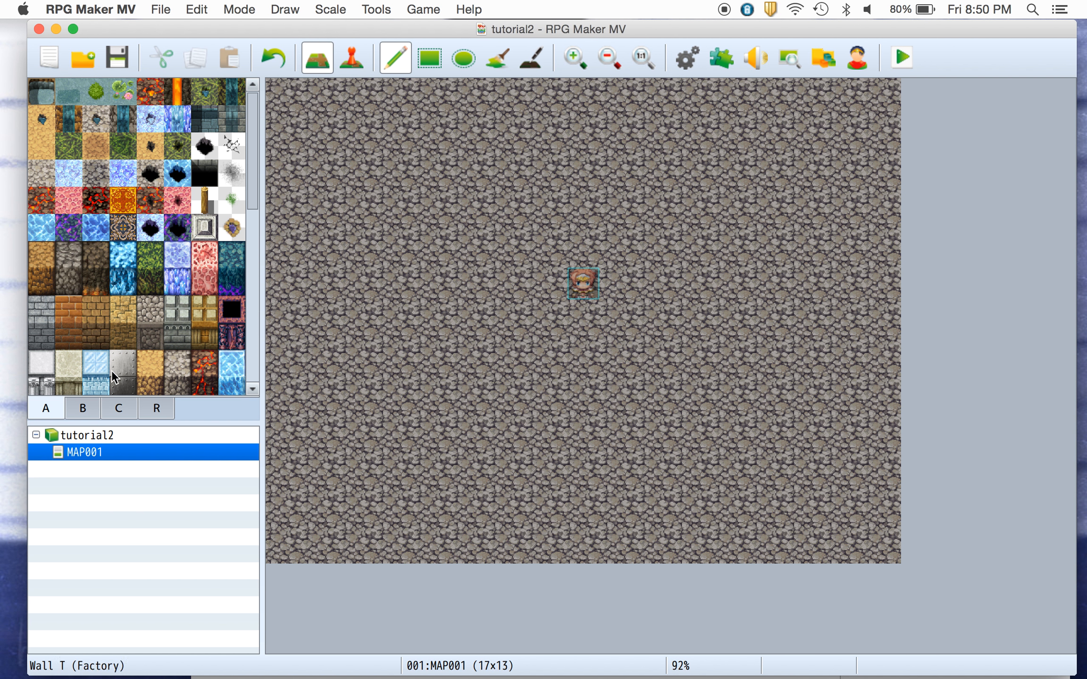
pyautogui.click(81, 409)
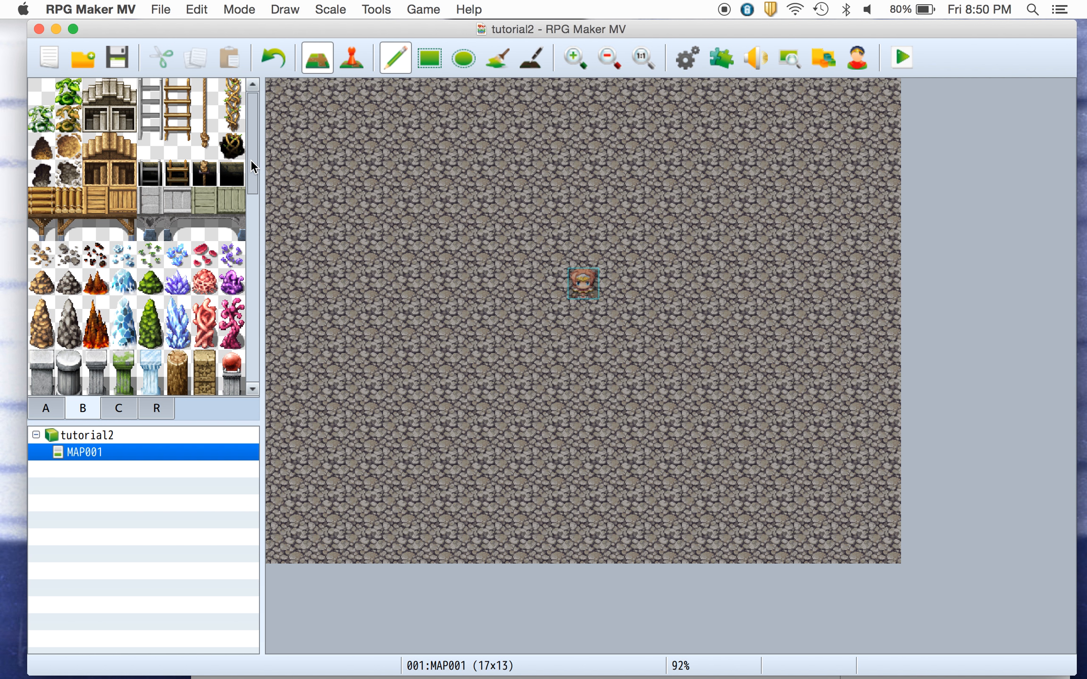
pyautogui.moveTo(42, 310); pyautogui.dragTo(46, 344)
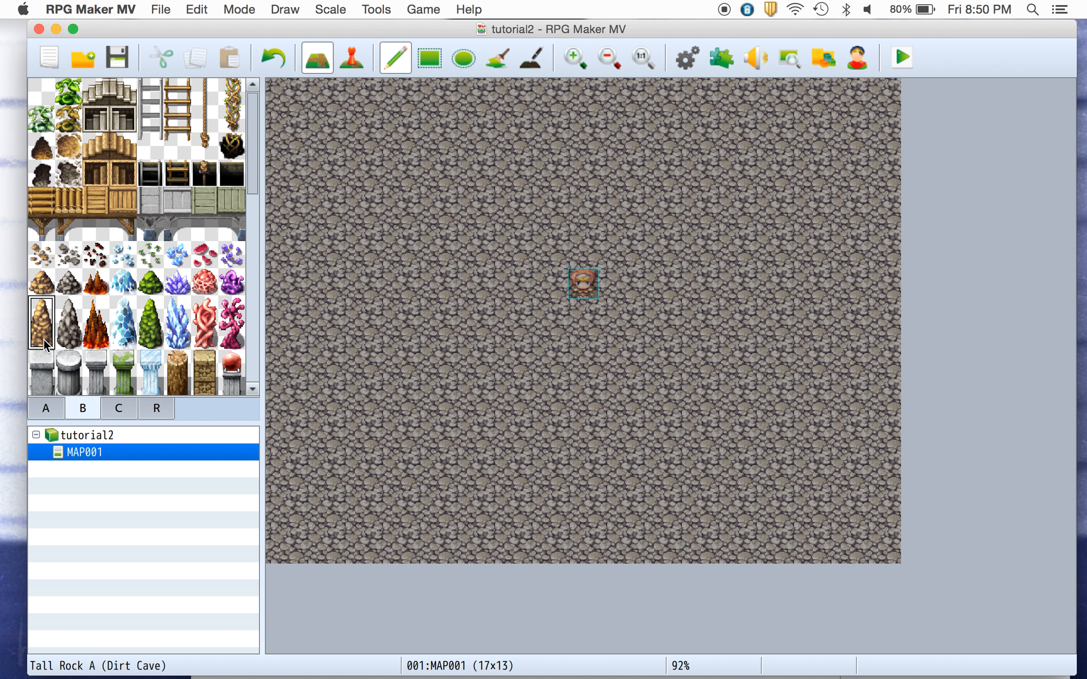
pyautogui.click(471, 321)
pyautogui.click(519, 280)
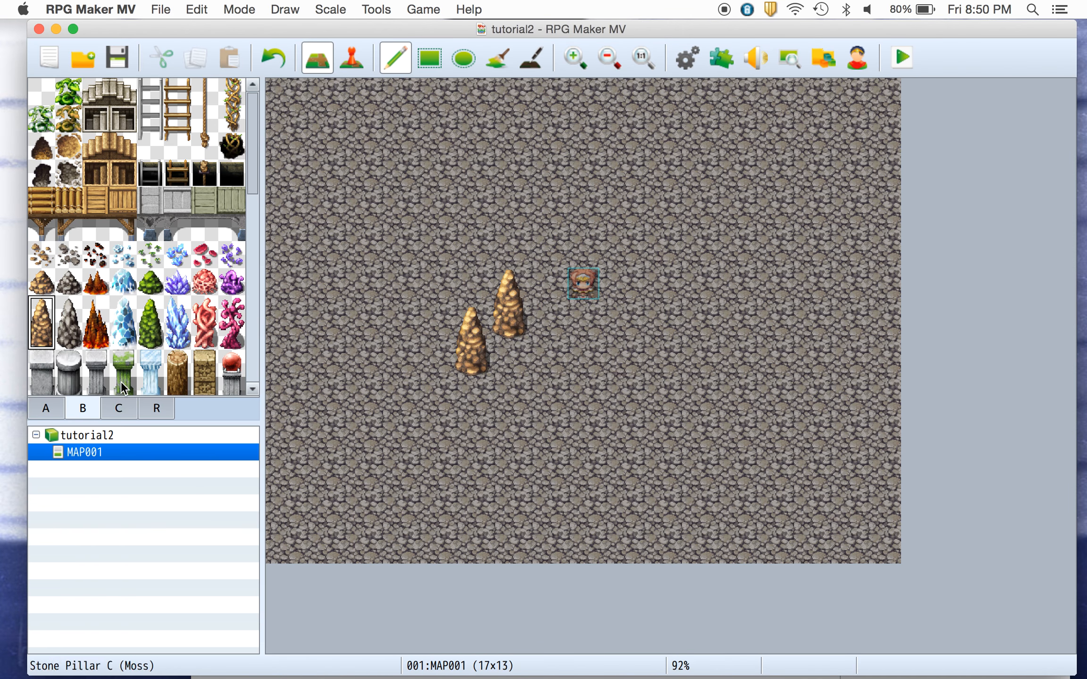
# Place a red curtain on the cave floor above the rocks.
pyautogui.click(118, 408)
pyautogui.moveTo(251, 181); pyautogui.dragTo(224, 355)
pyautogui.moveTo(94, 278); pyautogui.dragTo(96, 304)
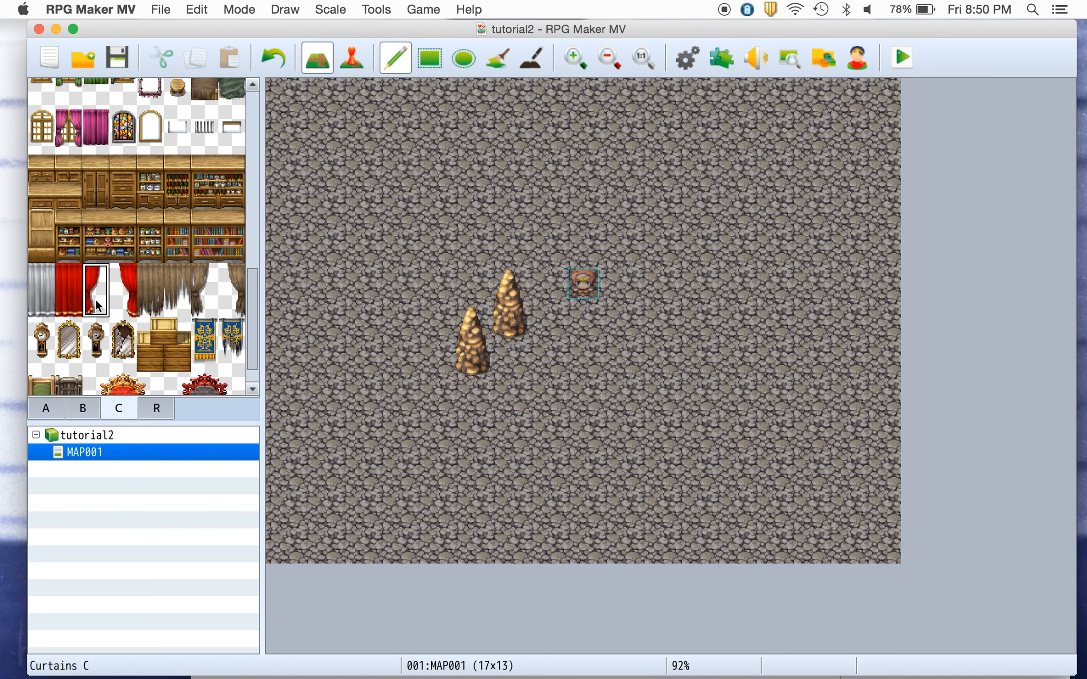
pyautogui.click(531, 218)
pyautogui.click(69, 286)
pyautogui.moveTo(70, 294); pyautogui.dragTo(71, 302)
pyautogui.click(500, 195)
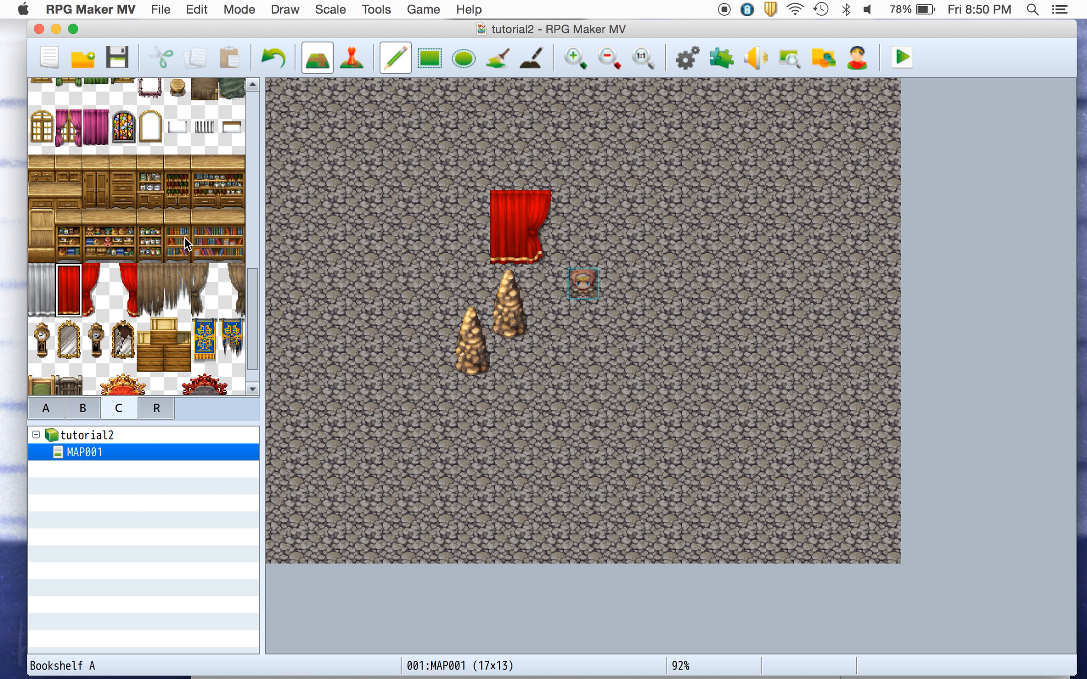
# Extend the red curtain leftward with more curtain tiles into a wider drape.
pyautogui.click(68, 277)
pyautogui.click(457, 198)
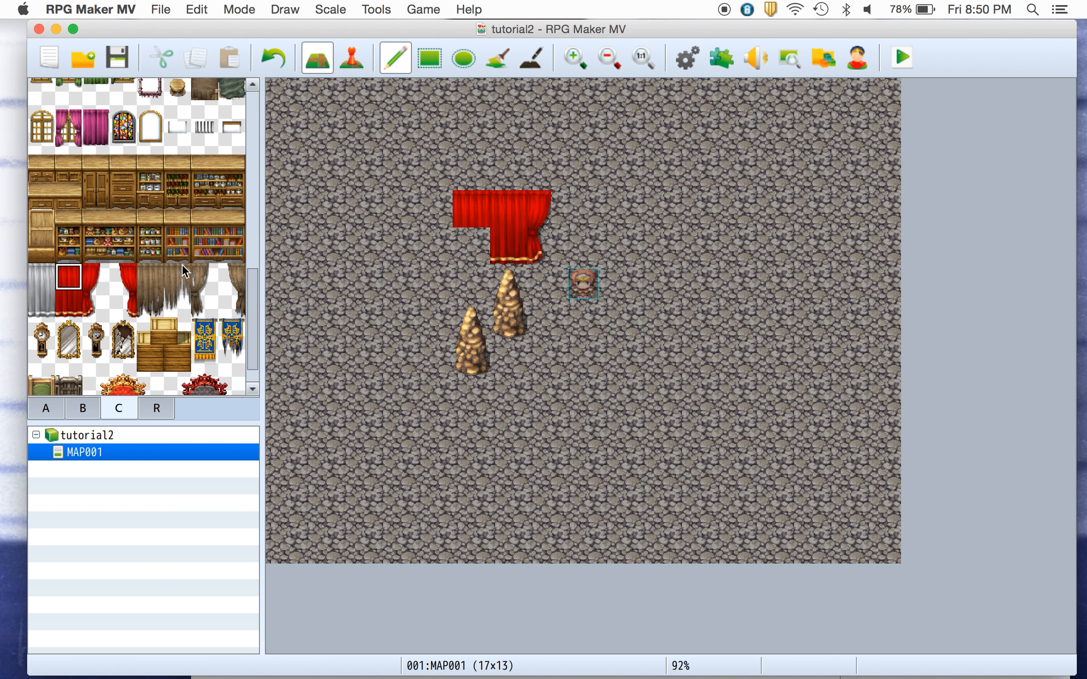
pyautogui.click(72, 299)
pyautogui.click(471, 247)
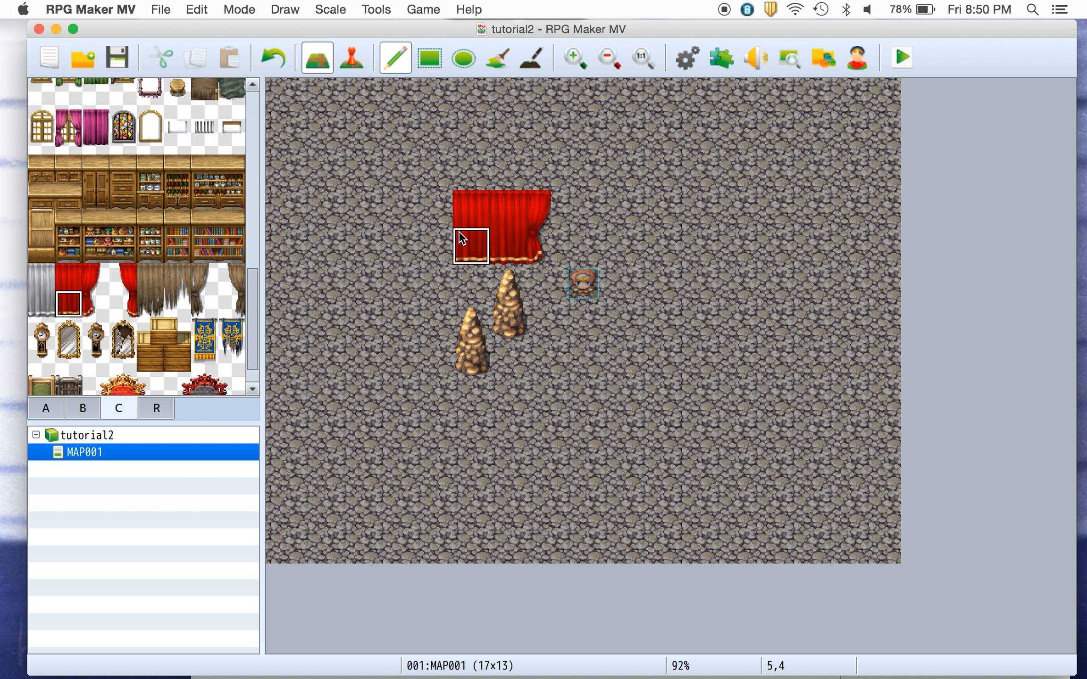
pyautogui.moveTo(75, 274); pyautogui.dragTo(71, 304)
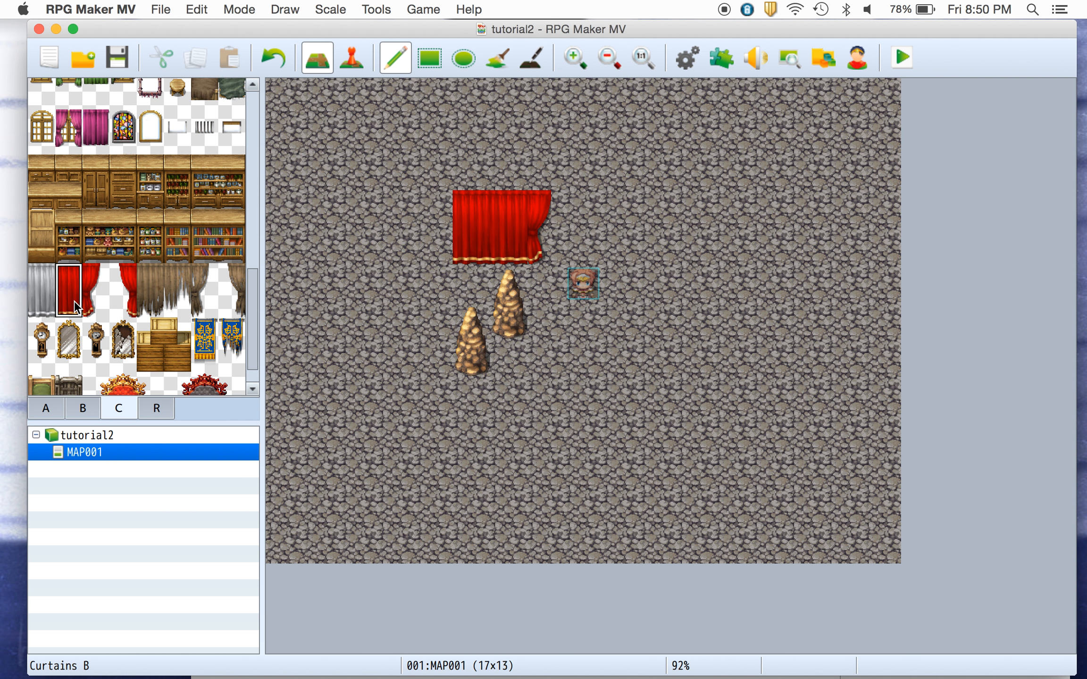
pyautogui.click(438, 221)
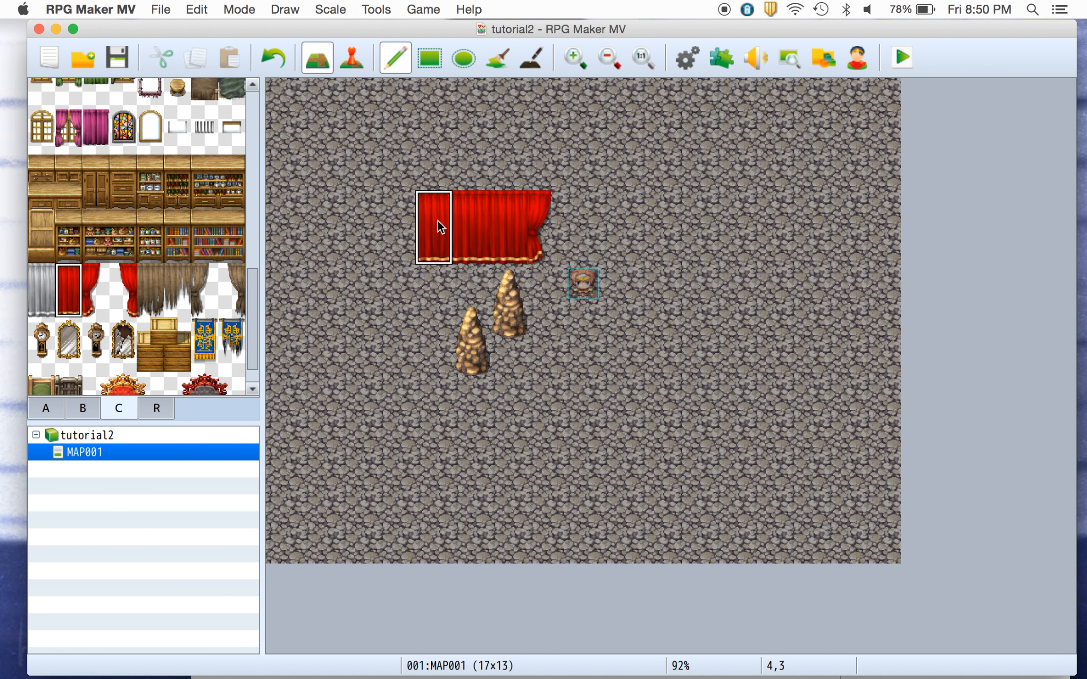
# Cover the left and middle sections of the curtain with ruined curtain tiles.
pyautogui.click(177, 302)
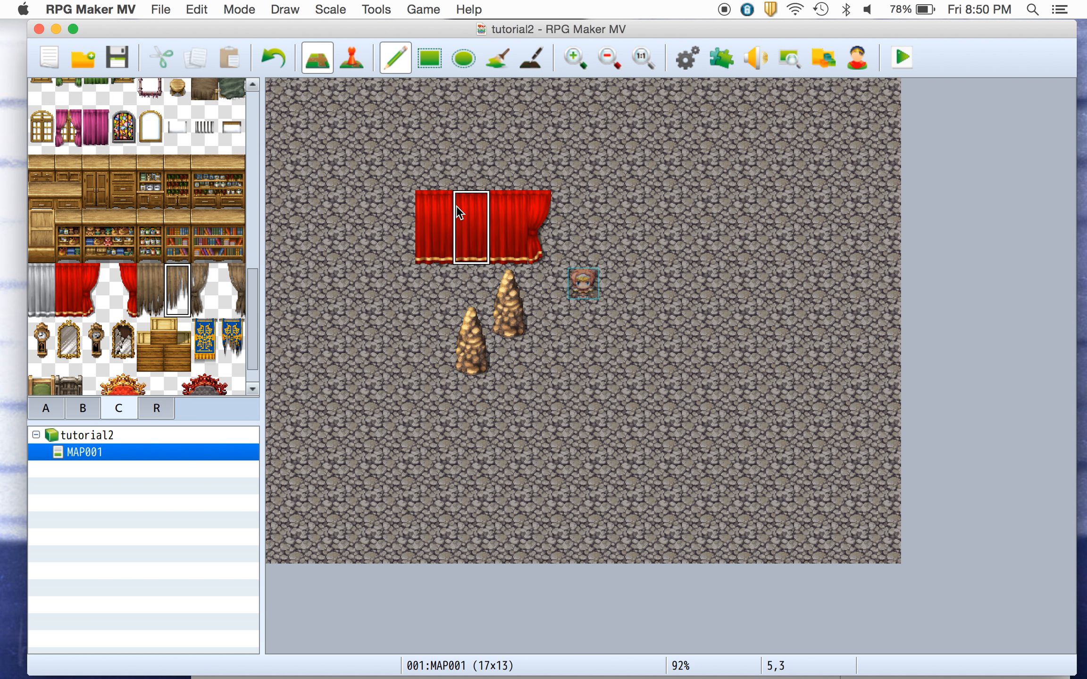
pyautogui.click(510, 206)
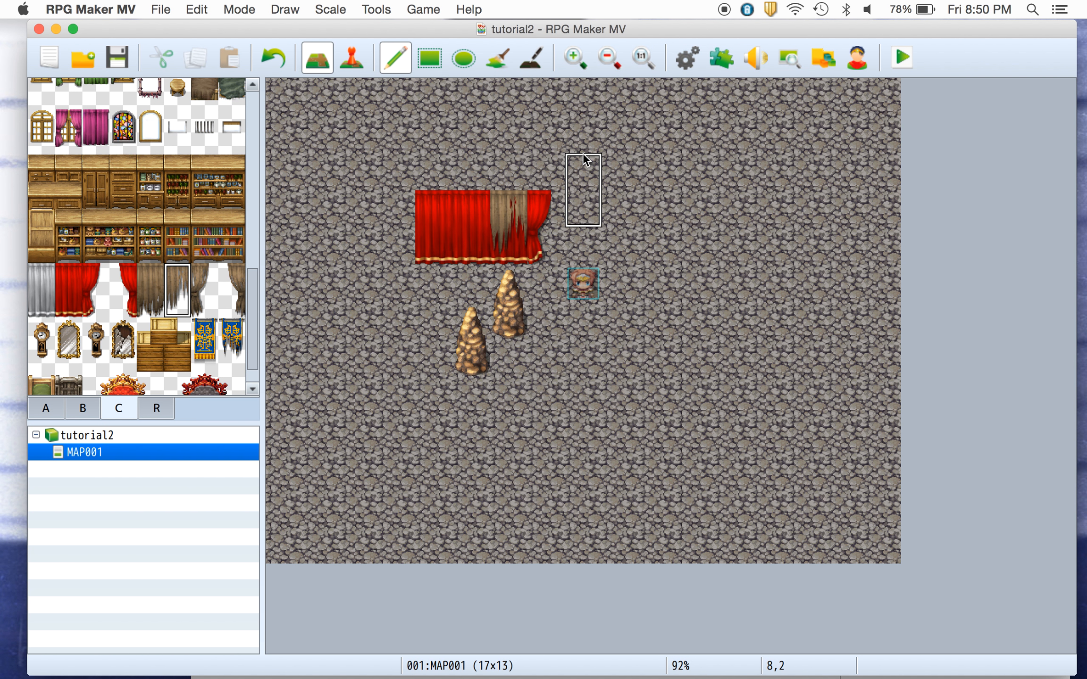
pyautogui.click(482, 195)
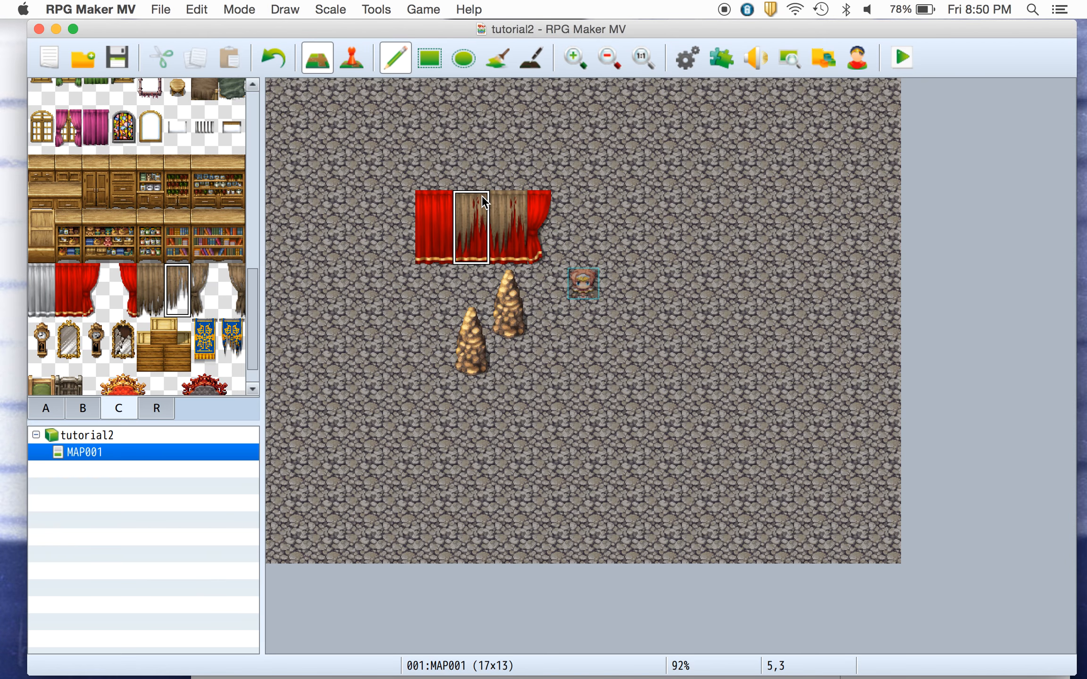
pyautogui.click(446, 197)
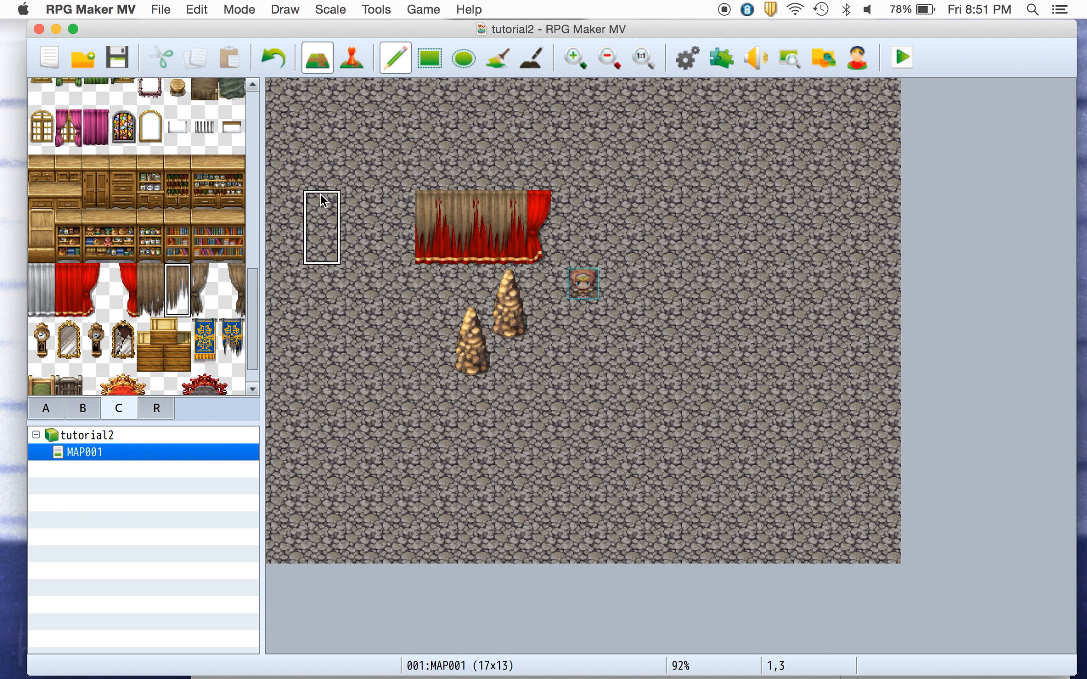
# Replace the curtain's left end with the ruined Curtains A edge piece.
pyautogui.click(85, 409)
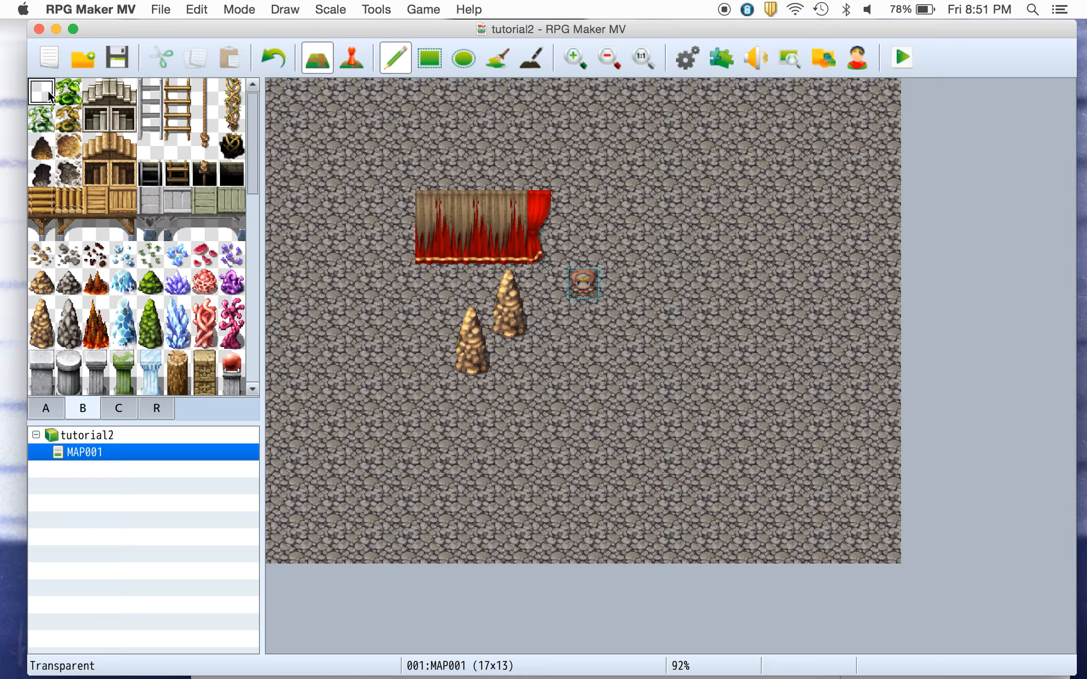
pyautogui.click(117, 409)
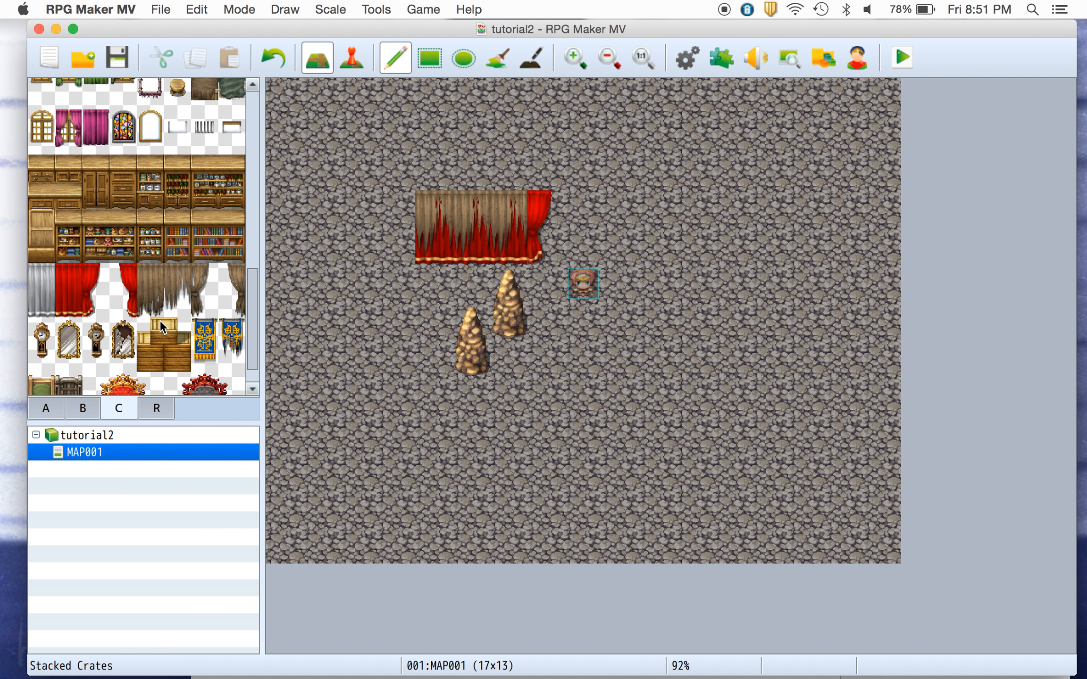
pyautogui.click(151, 278)
pyautogui.moveTo(154, 279); pyautogui.dragTo(151, 304)
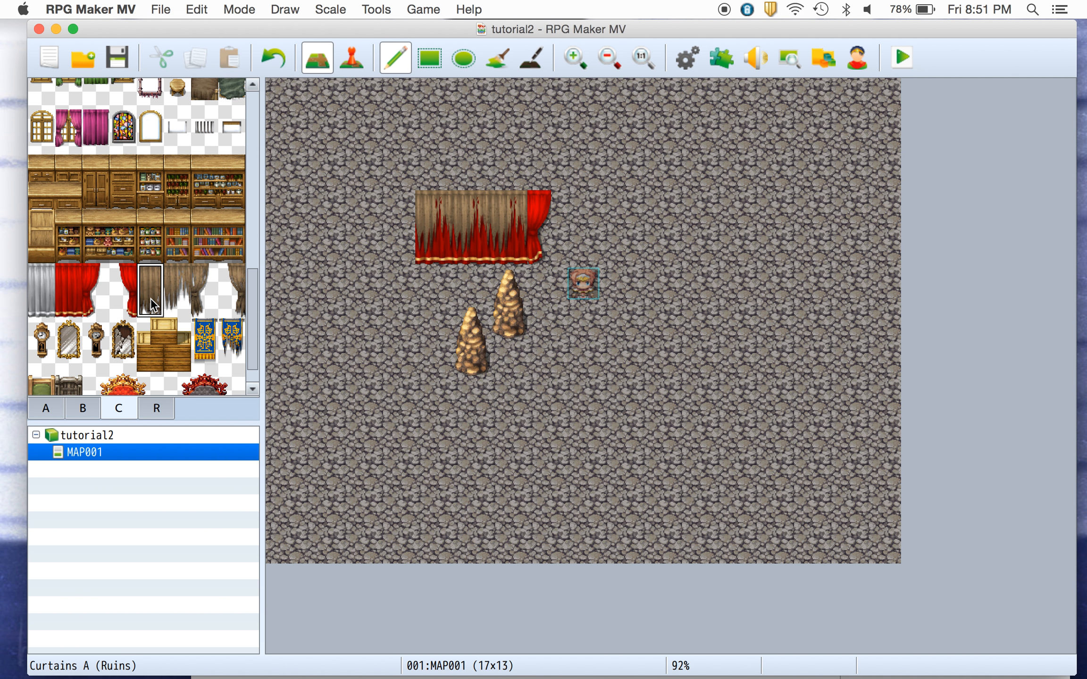
pyautogui.click(431, 218)
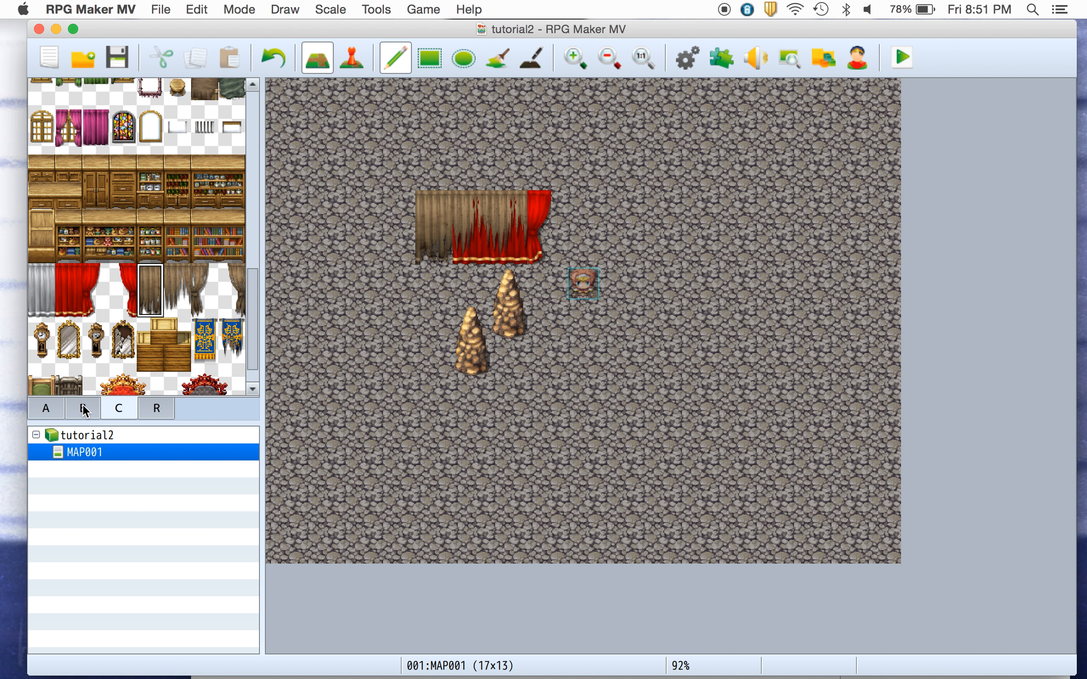
# Restore the curtain's left end with red Curtains B tiles.
pyautogui.click(177, 277)
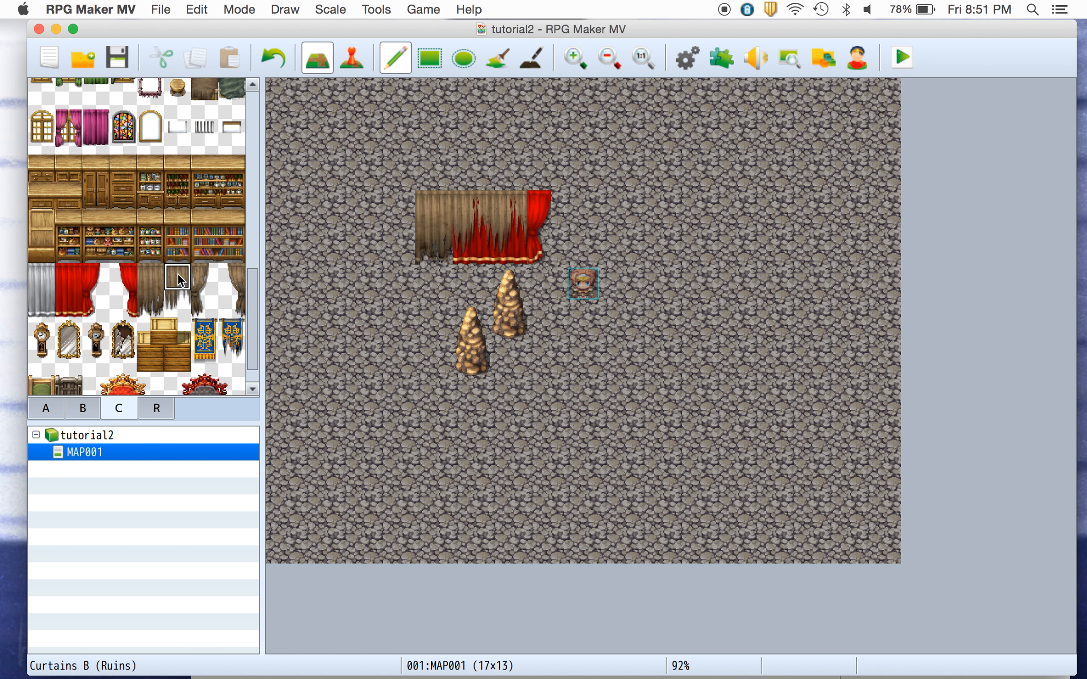
pyautogui.click(441, 201)
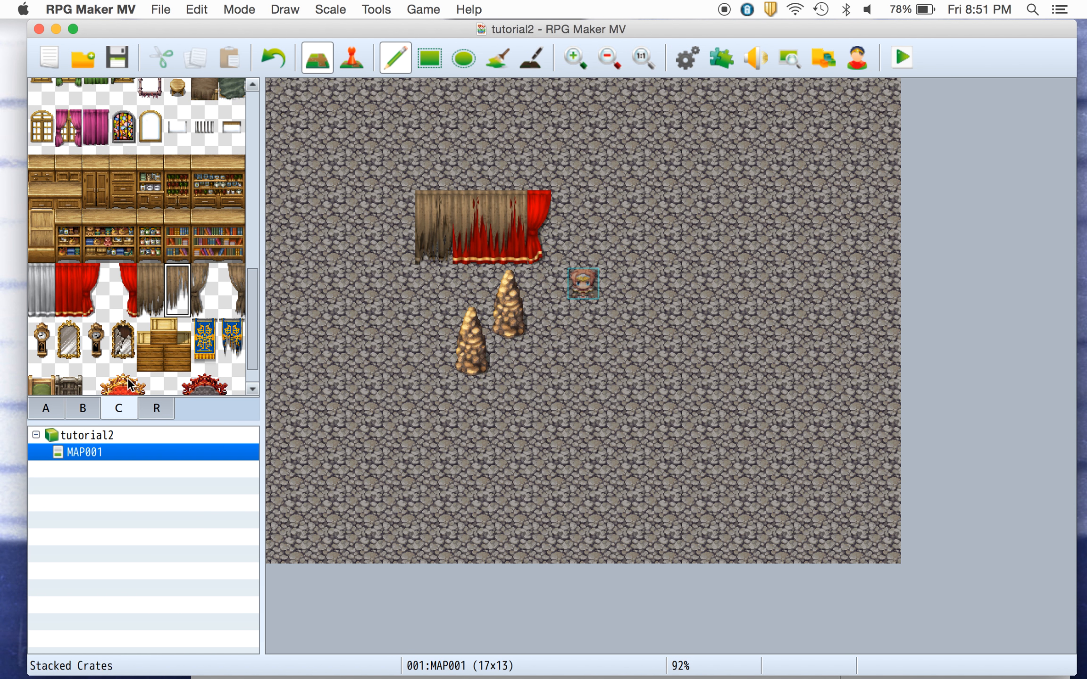
pyautogui.click(75, 285)
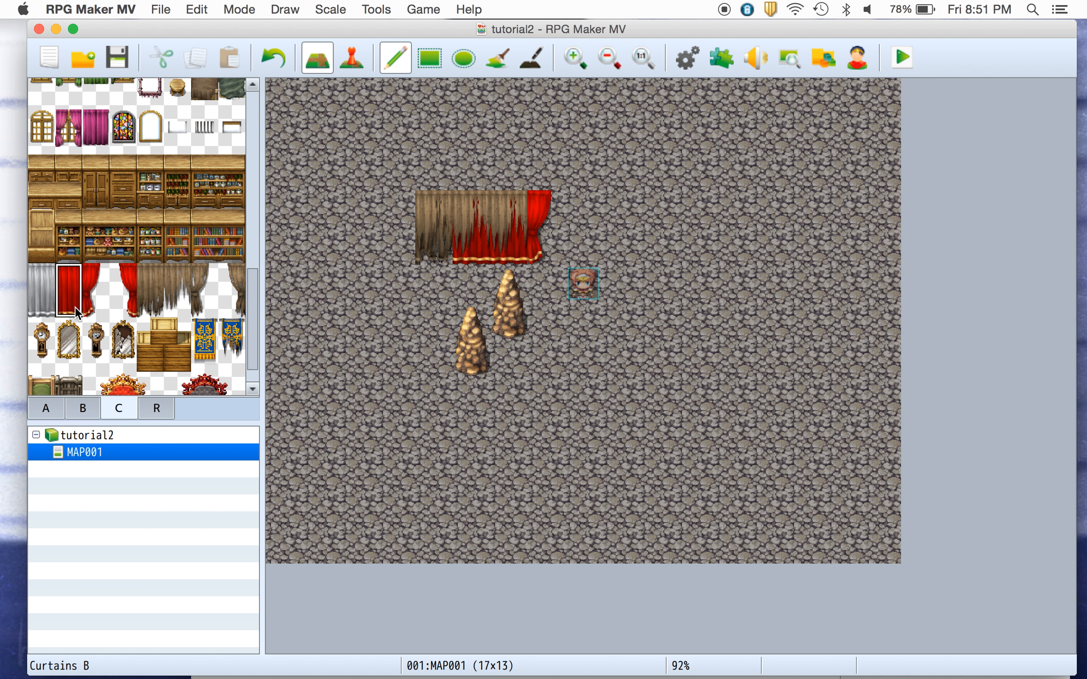
pyautogui.click(422, 223)
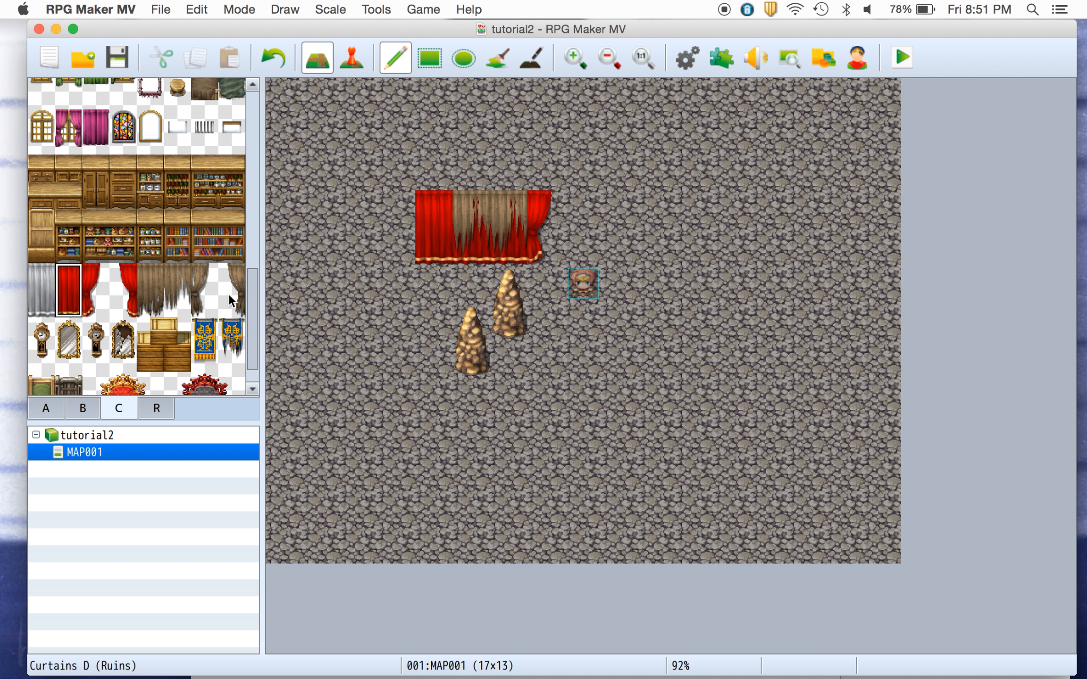
# Erase the curtain and rocks from the map using the transparent tile.
pyautogui.click(81, 408)
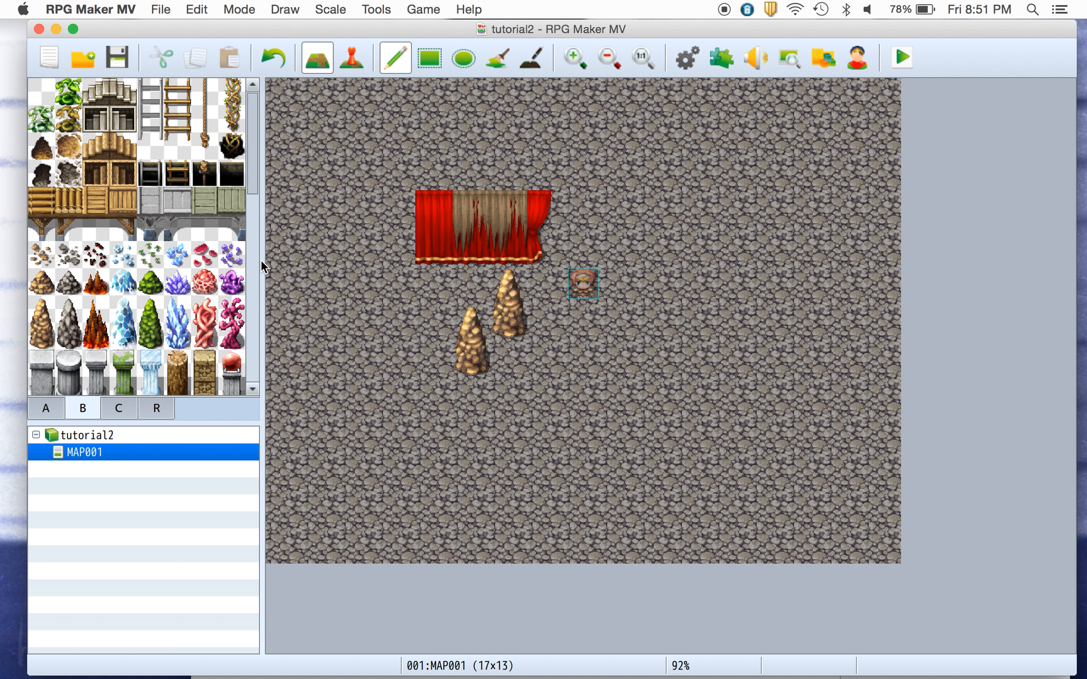
pyautogui.click(44, 93)
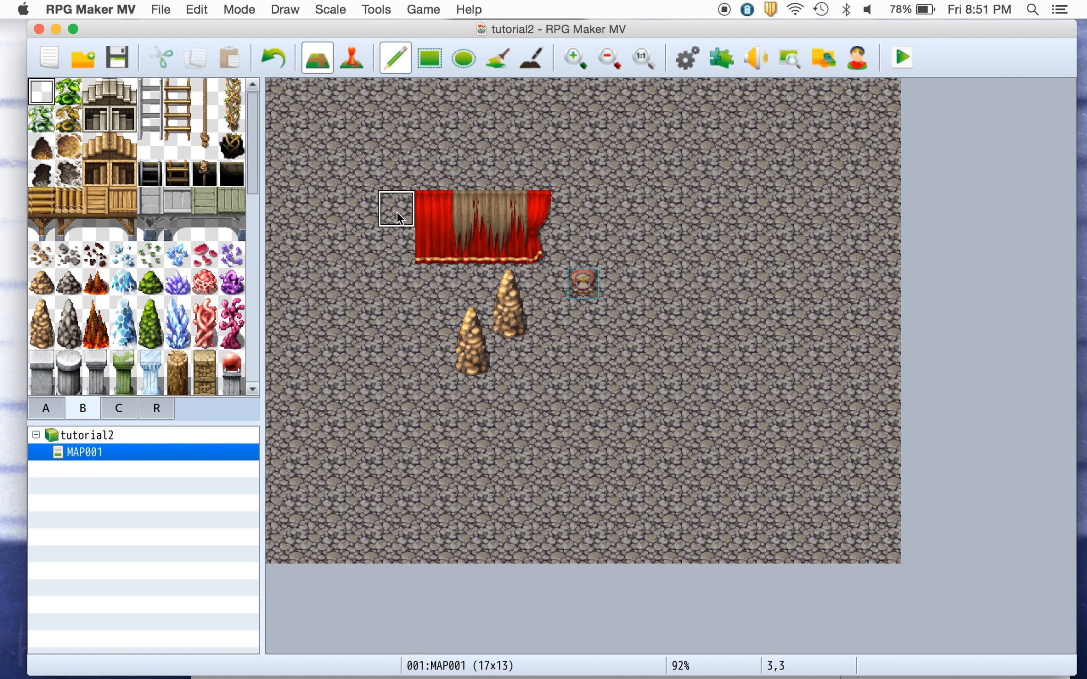
pyautogui.moveTo(429, 210)
pyautogui.mouseDown()
pyautogui.moveTo(476, 240)
pyautogui.moveTo(494, 199)
pyautogui.moveTo(539, 210)
pyautogui.moveTo(505, 304)
pyautogui.moveTo(468, 329)
pyautogui.moveTo(467, 354)
pyautogui.mouseUp()
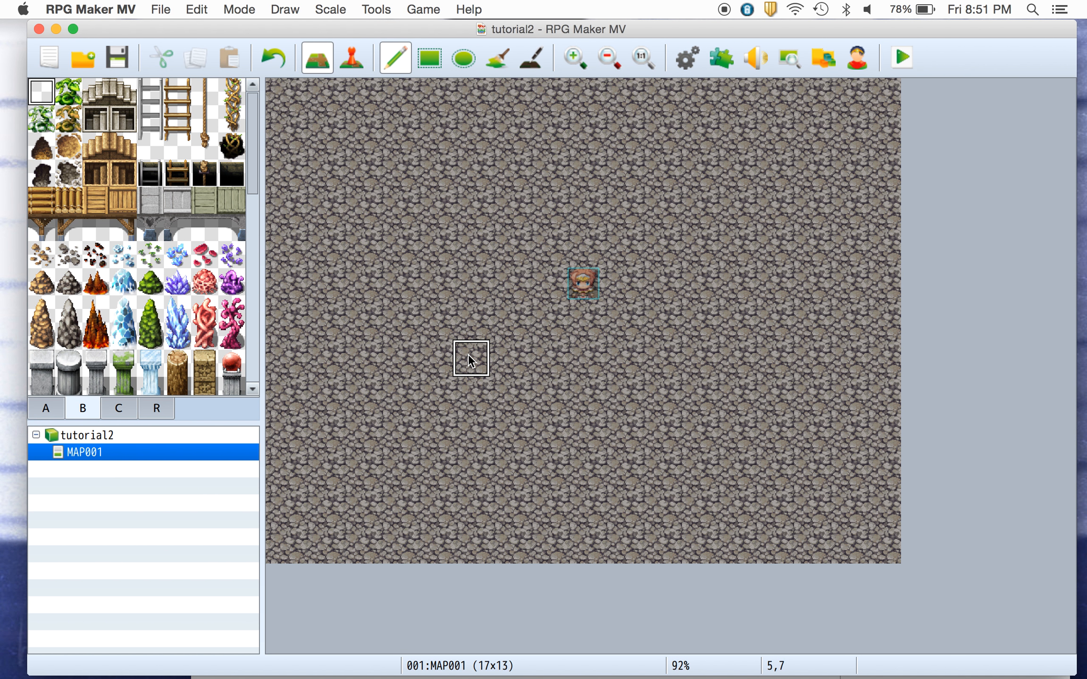
# Paint translucent floor tiles in a cross shape near the map centre, then undo the painting.
pyautogui.click(45, 407)
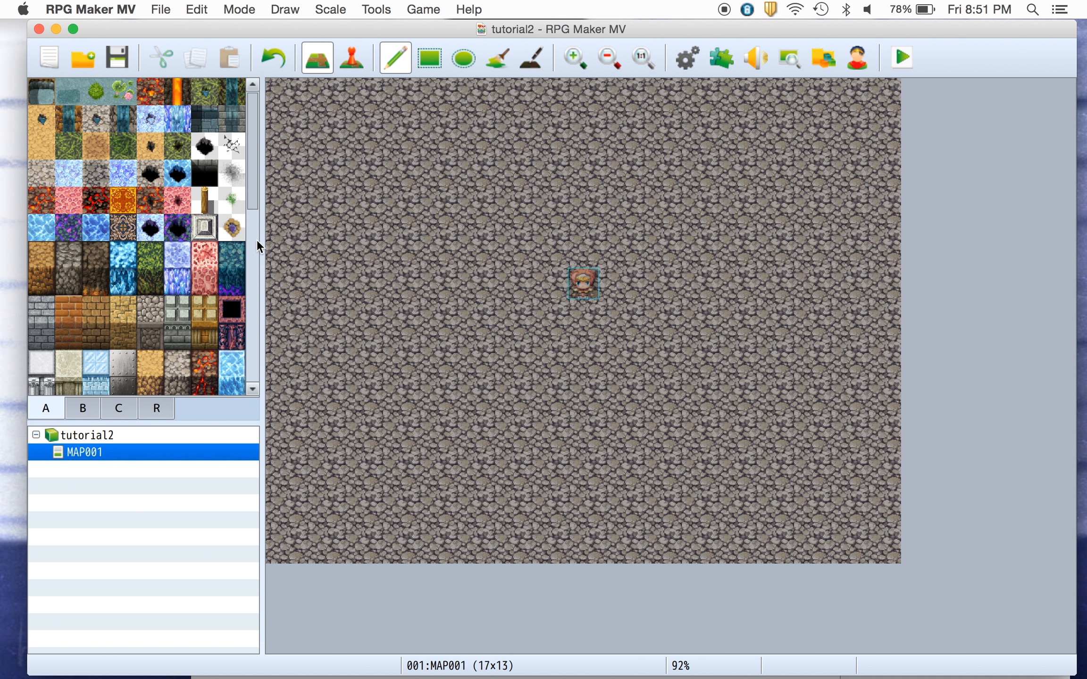
pyautogui.moveTo(254, 201); pyautogui.dragTo(222, 318)
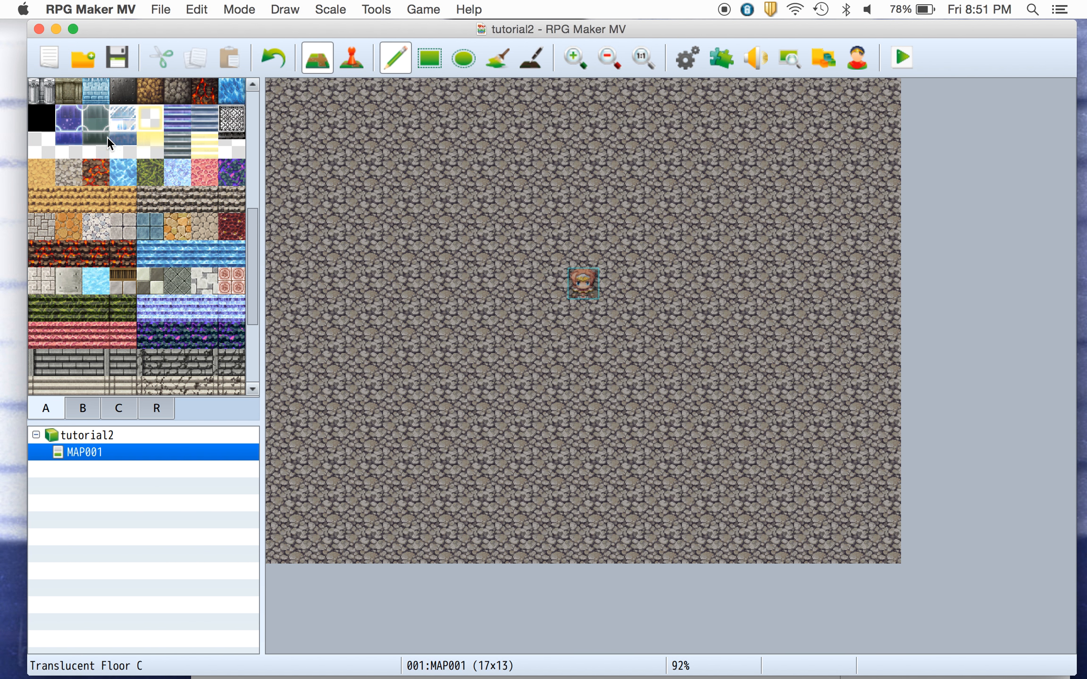
pyautogui.click(45, 146)
pyautogui.moveTo(467, 319); pyautogui.dragTo(498, 280)
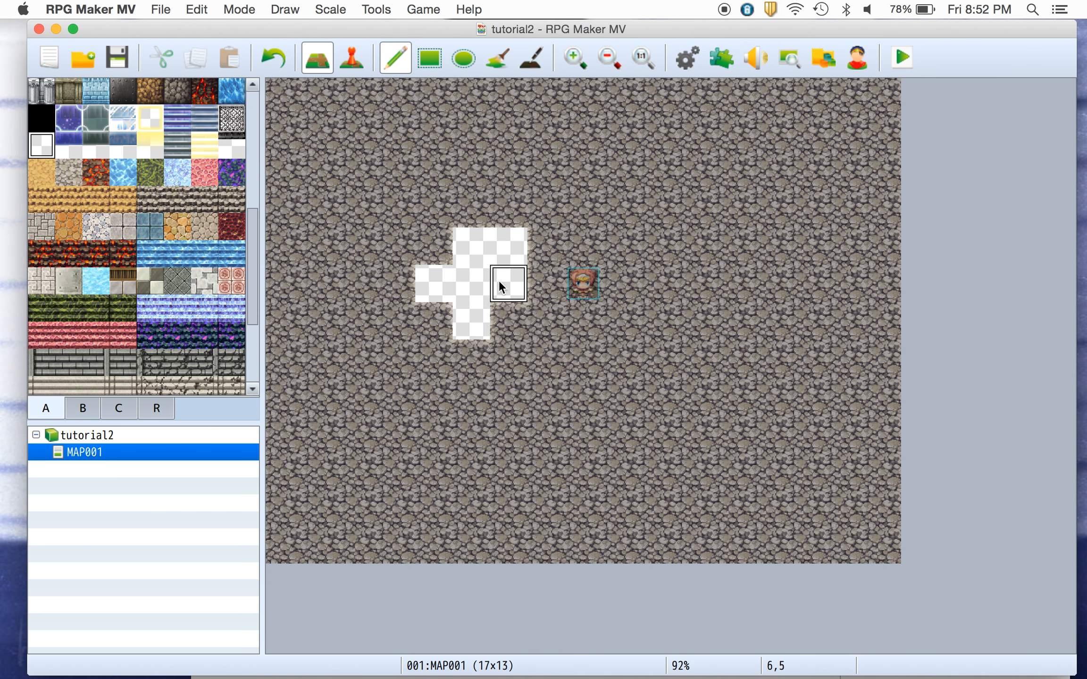
pyautogui.click(423, 282)
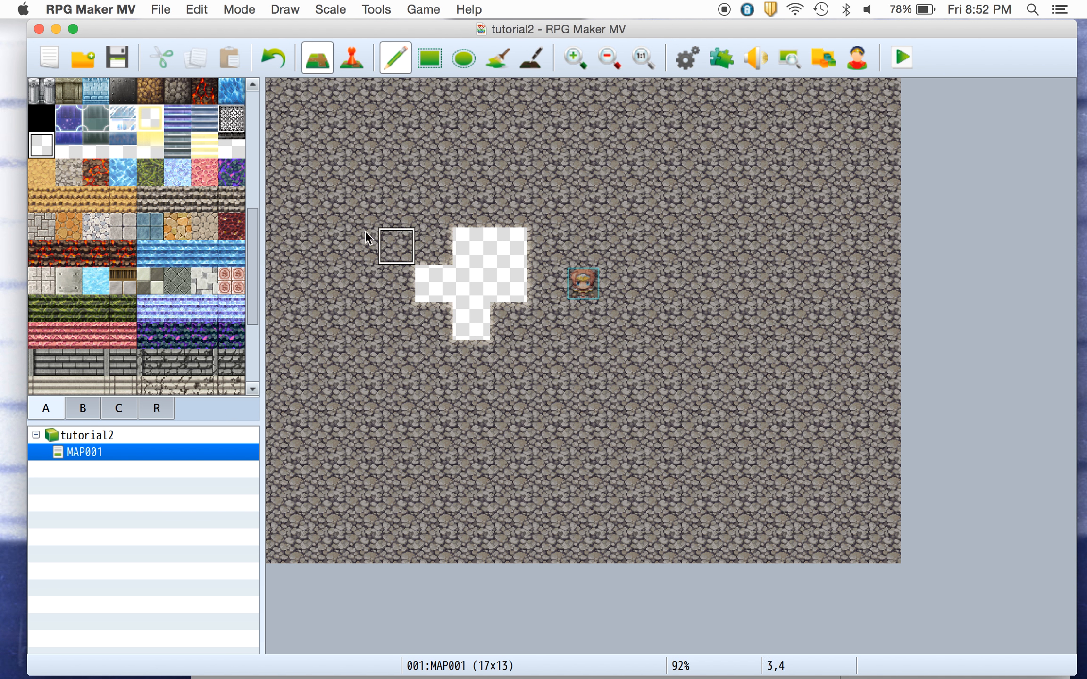
pyautogui.click(267, 60)
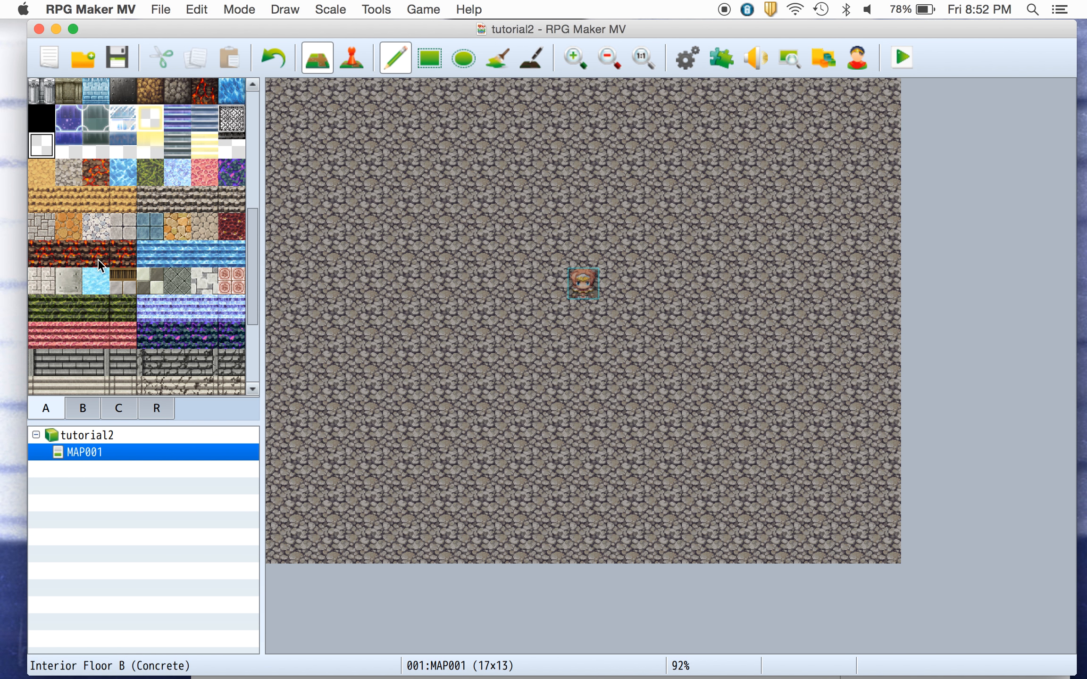
# Create a new map under MAP001 using the 0004 Dungeon tileset.
pyautogui.click(107, 437)
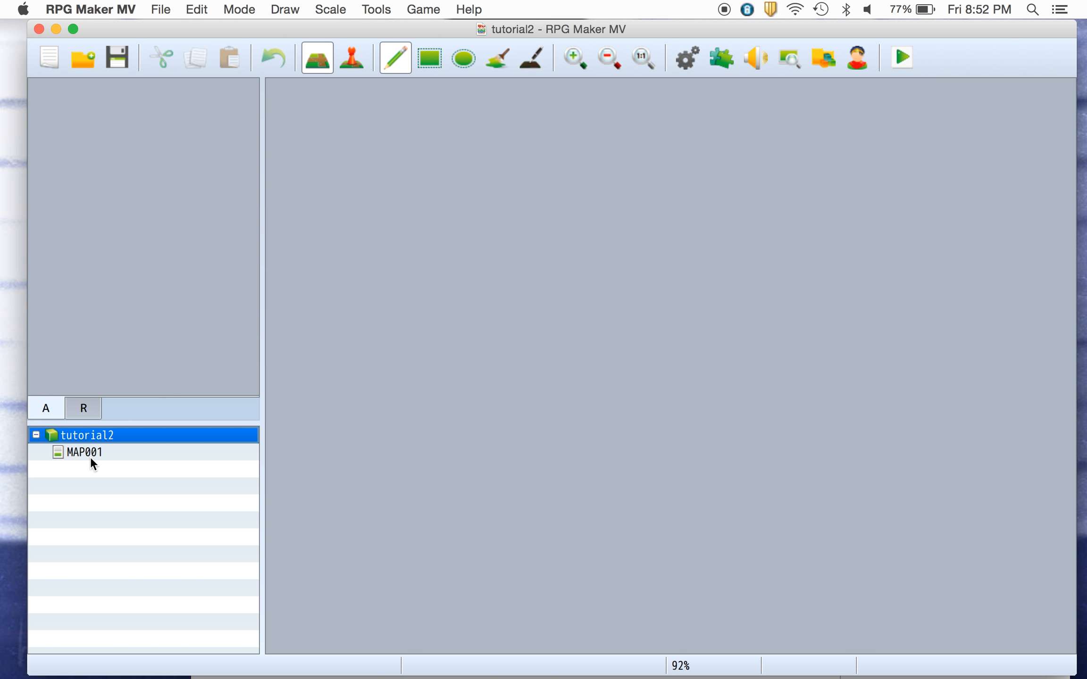
pyautogui.click(93, 454)
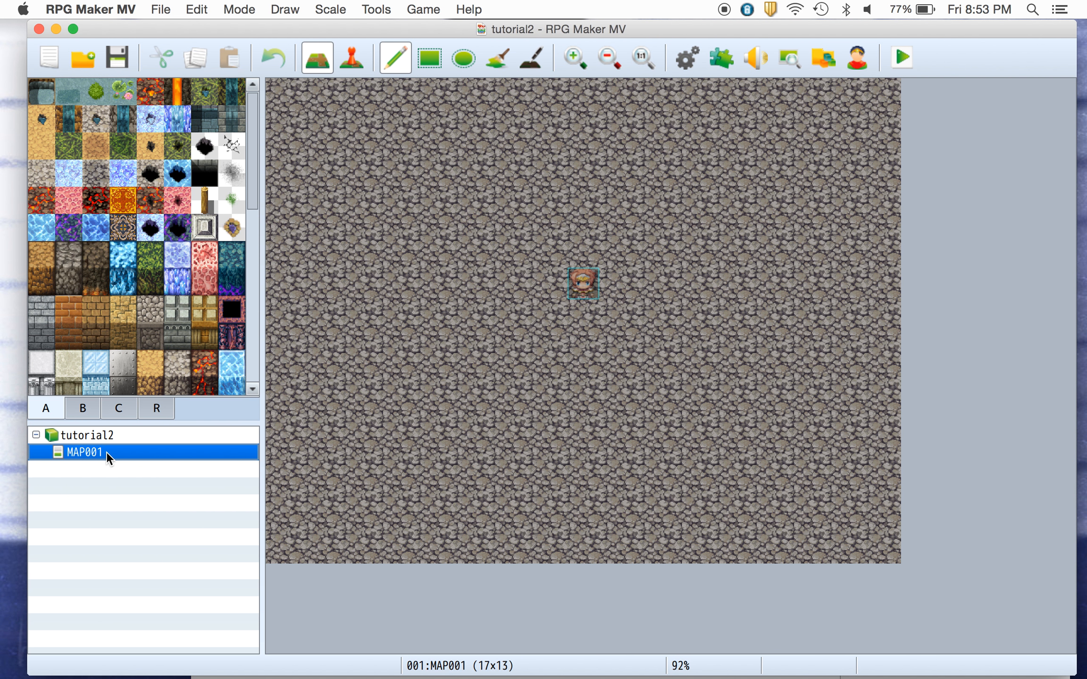
pyautogui.rightClick(106, 452)
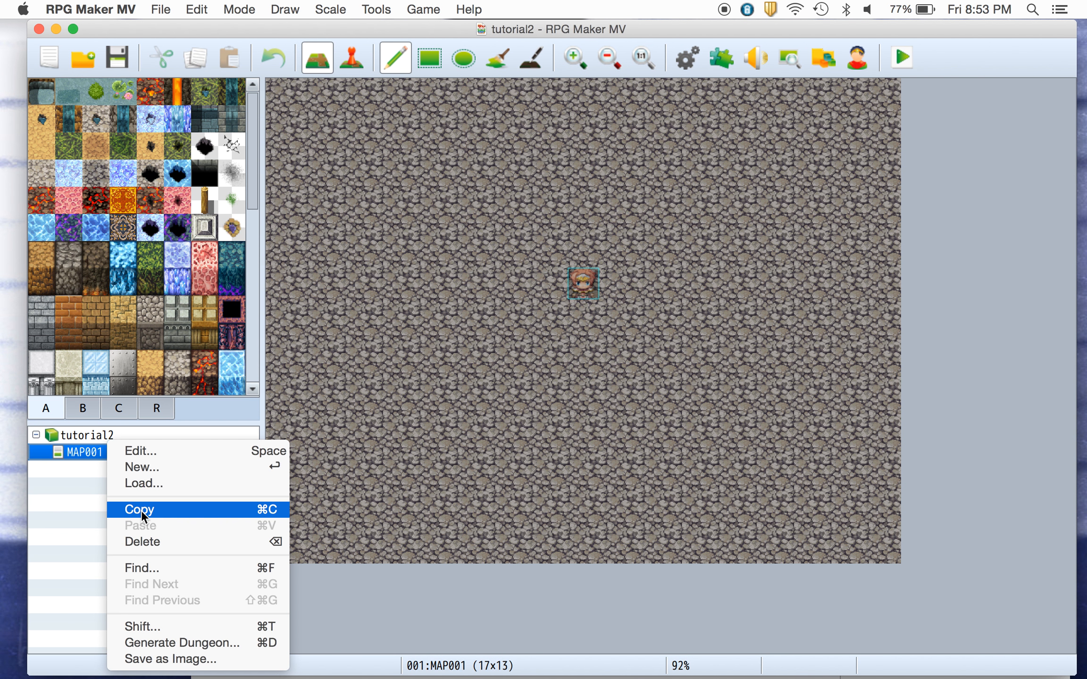
pyautogui.click(117, 470)
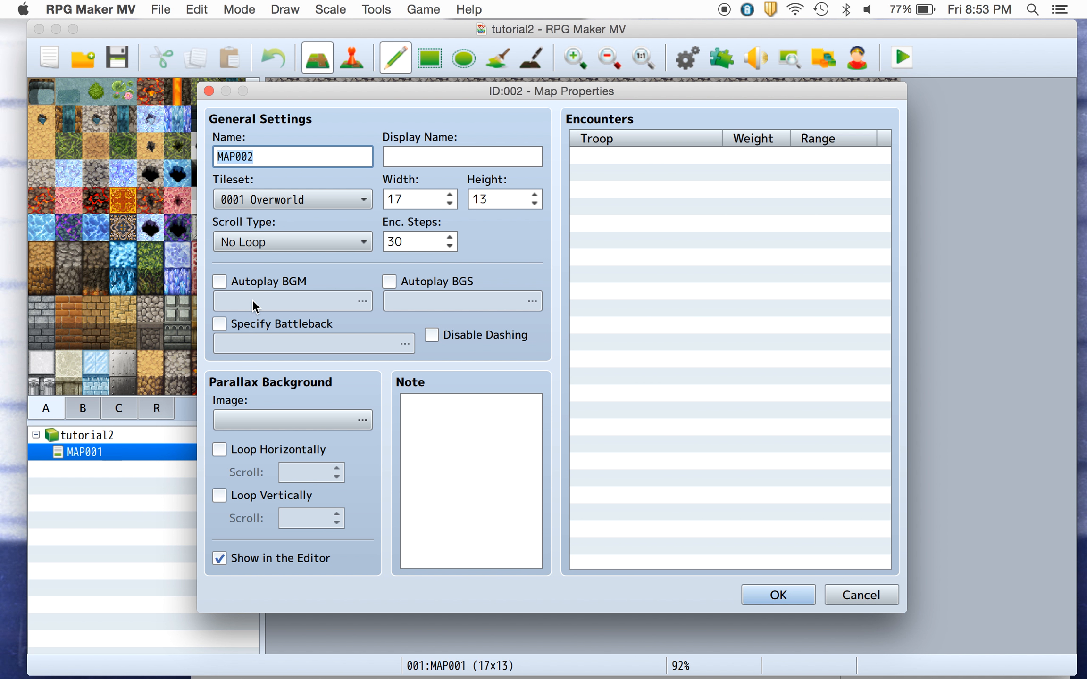
pyautogui.click(298, 200)
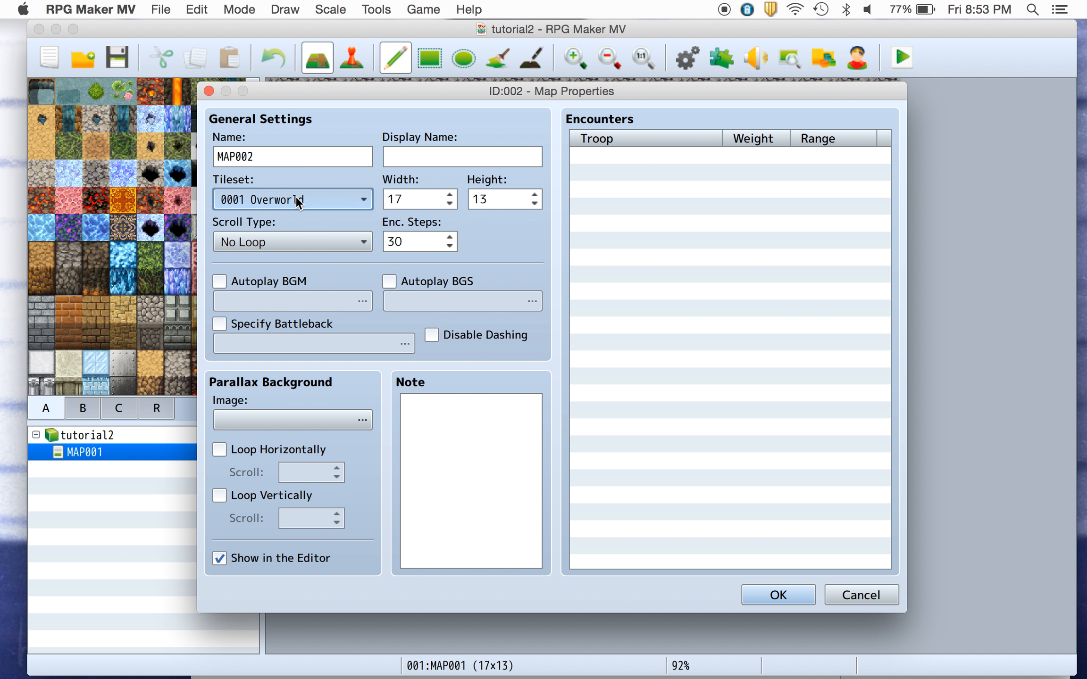
pyautogui.click(285, 260)
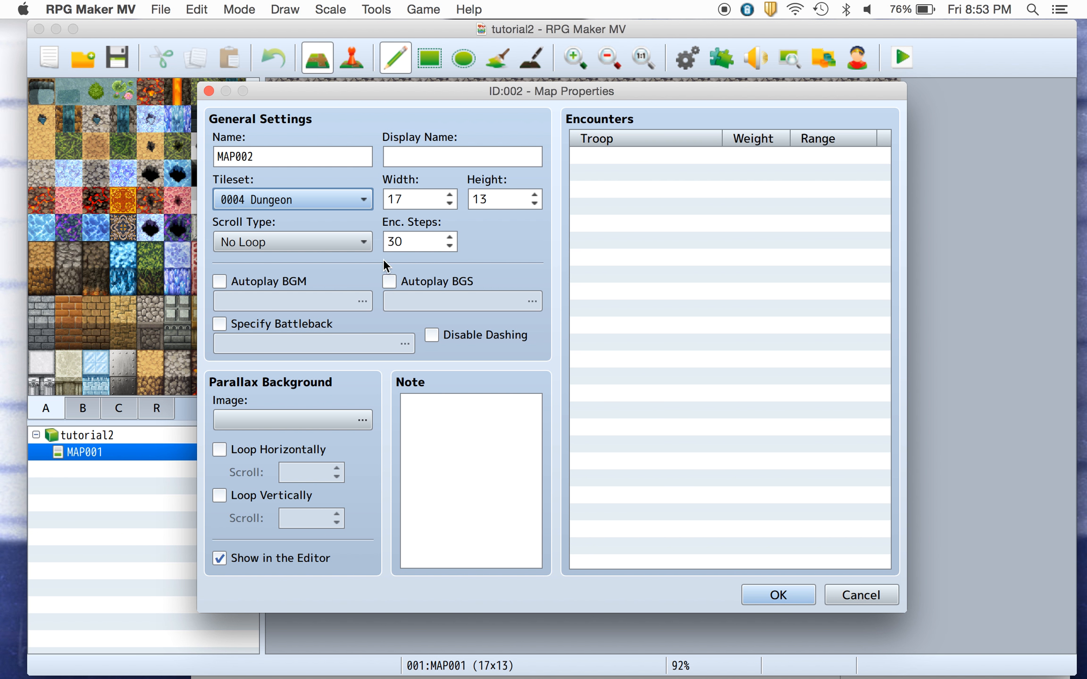
pyautogui.click(761, 587)
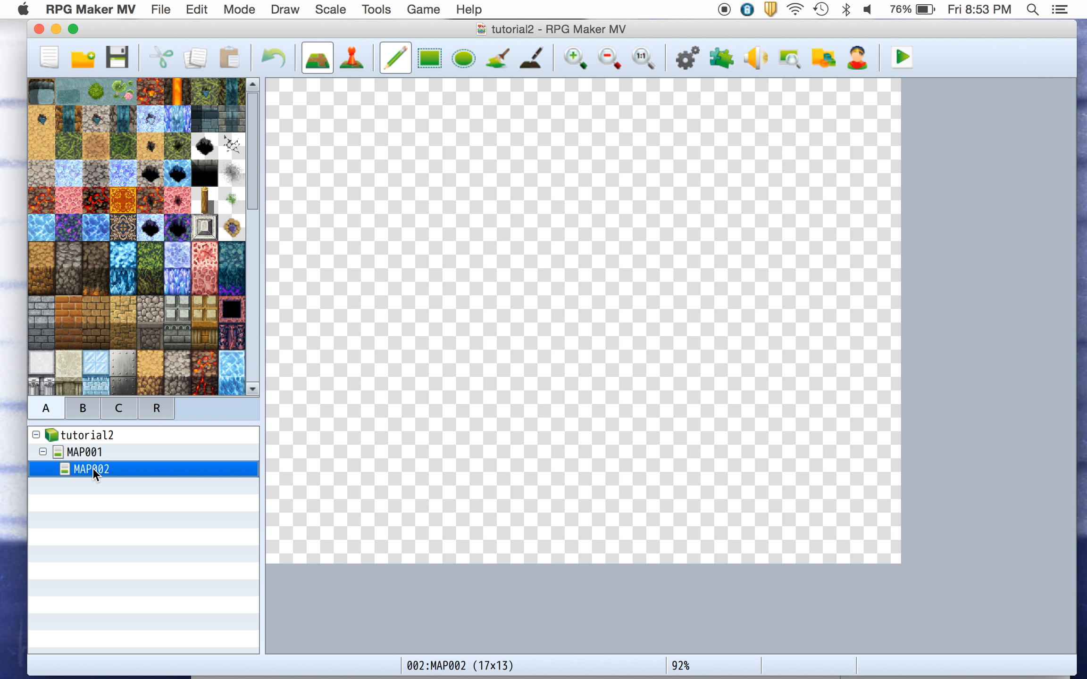
# Open the new MAP002 and fill the whole map with a rocky cave floor tile.
pyautogui.click(43, 452)
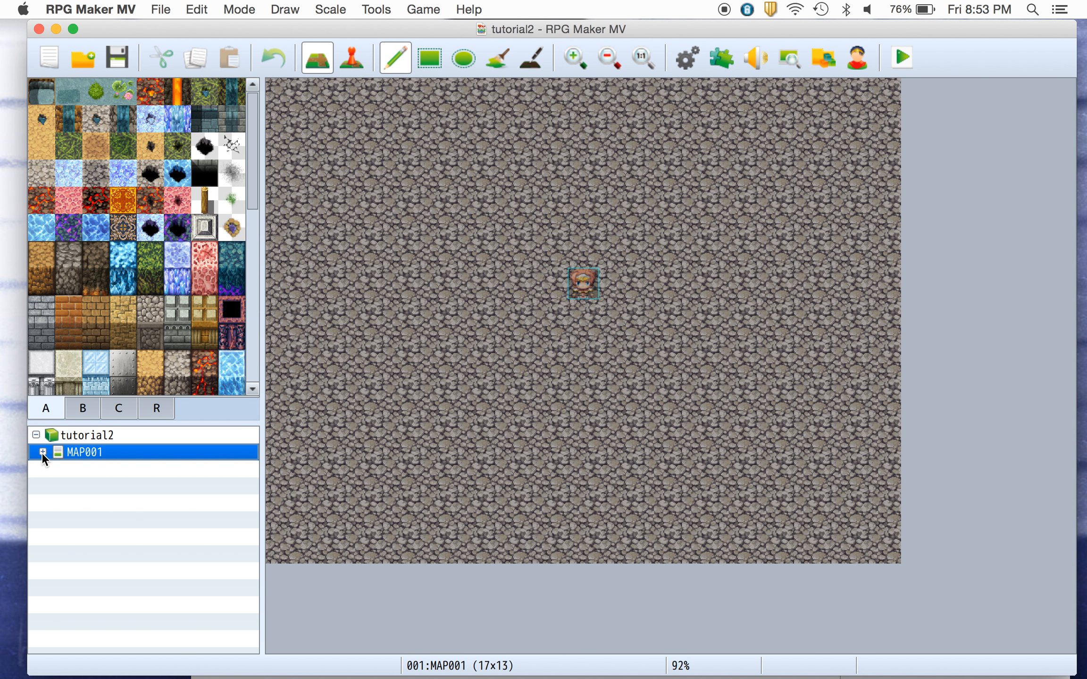
pyautogui.click(42, 452)
pyautogui.click(90, 468)
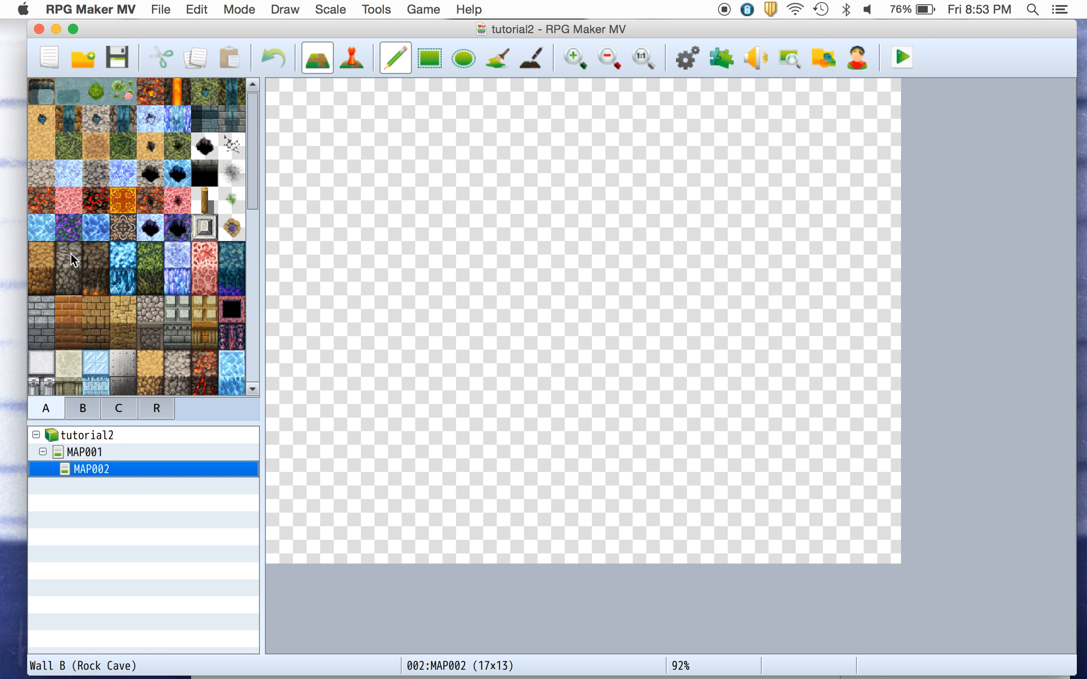
pyautogui.scroll(-1, 253, 209)
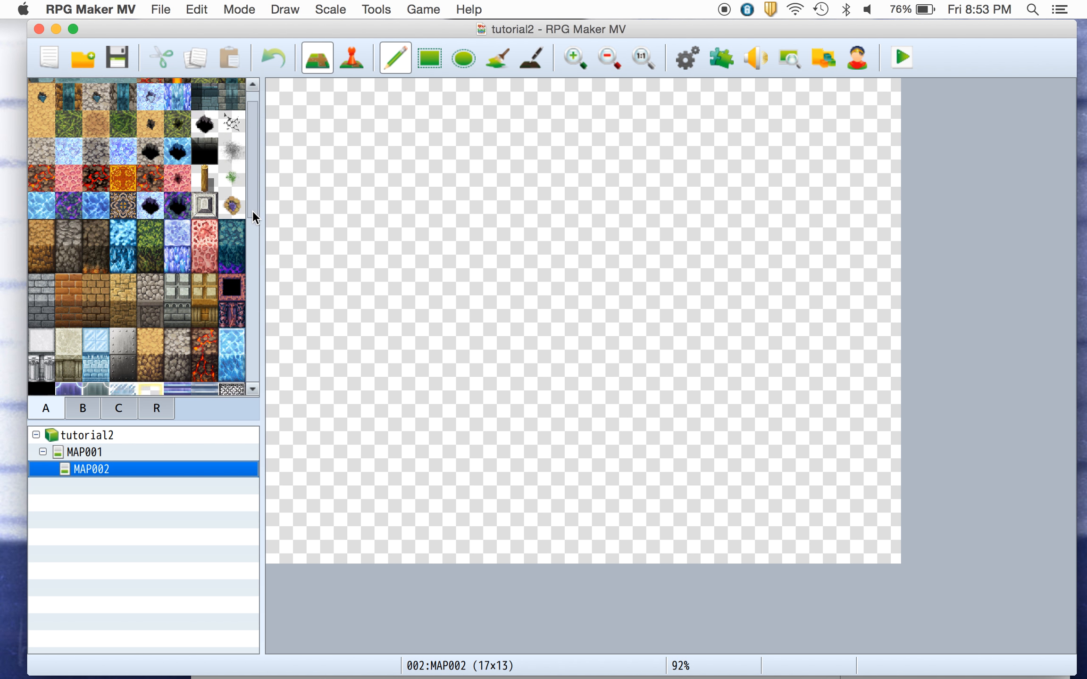
pyautogui.scroll(-10, 253, 206)
pyautogui.click(68, 246)
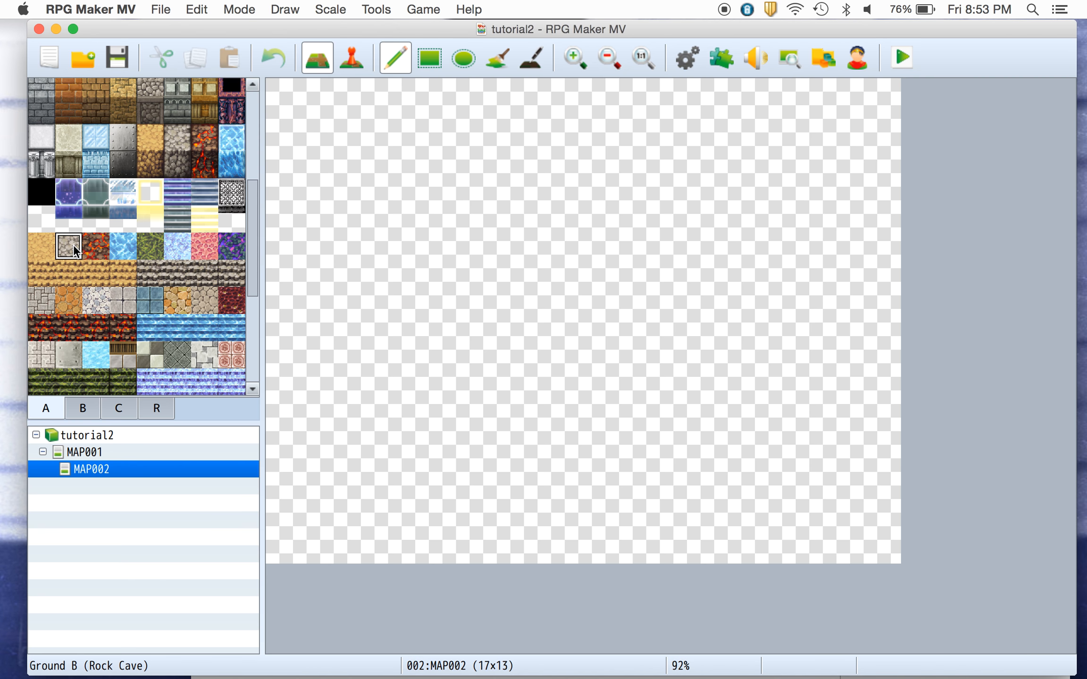
pyautogui.click(497, 57)
pyautogui.click(473, 155)
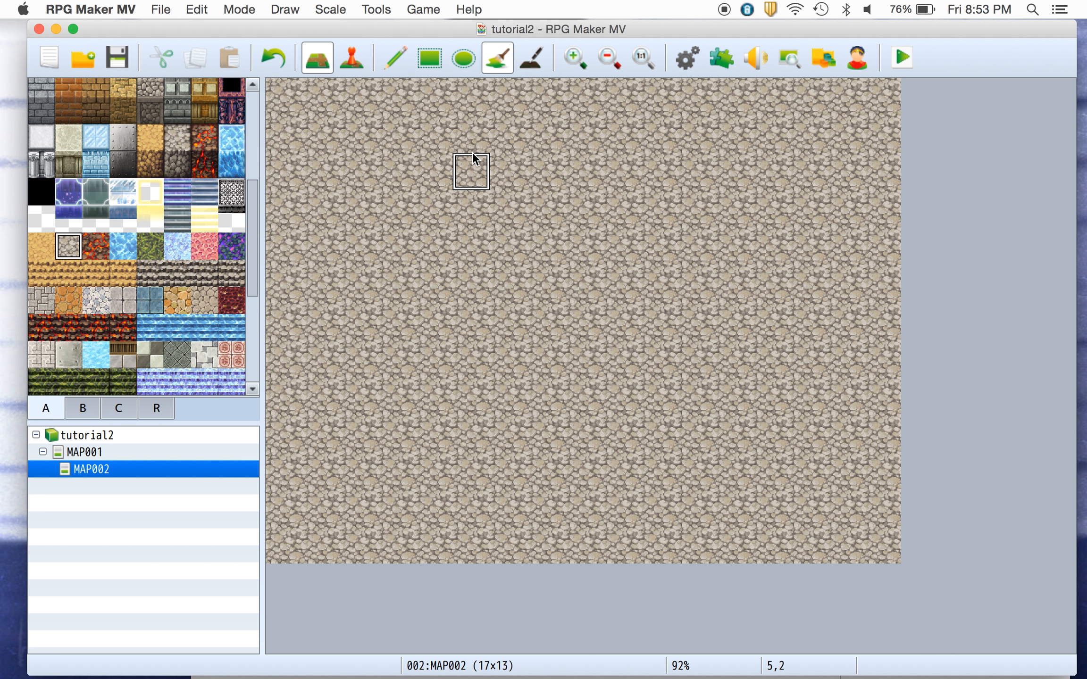
# On MAP001, paint two sandy floor tiles at the map's right edge, level with the player.
pyautogui.click(395, 57)
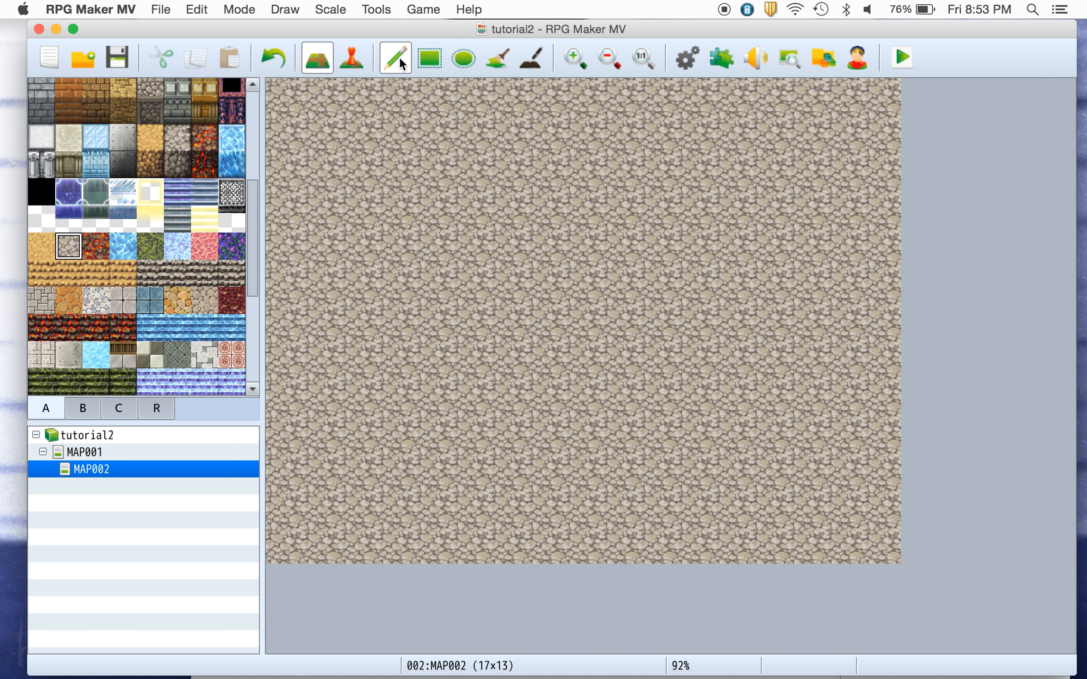
pyautogui.click(93, 453)
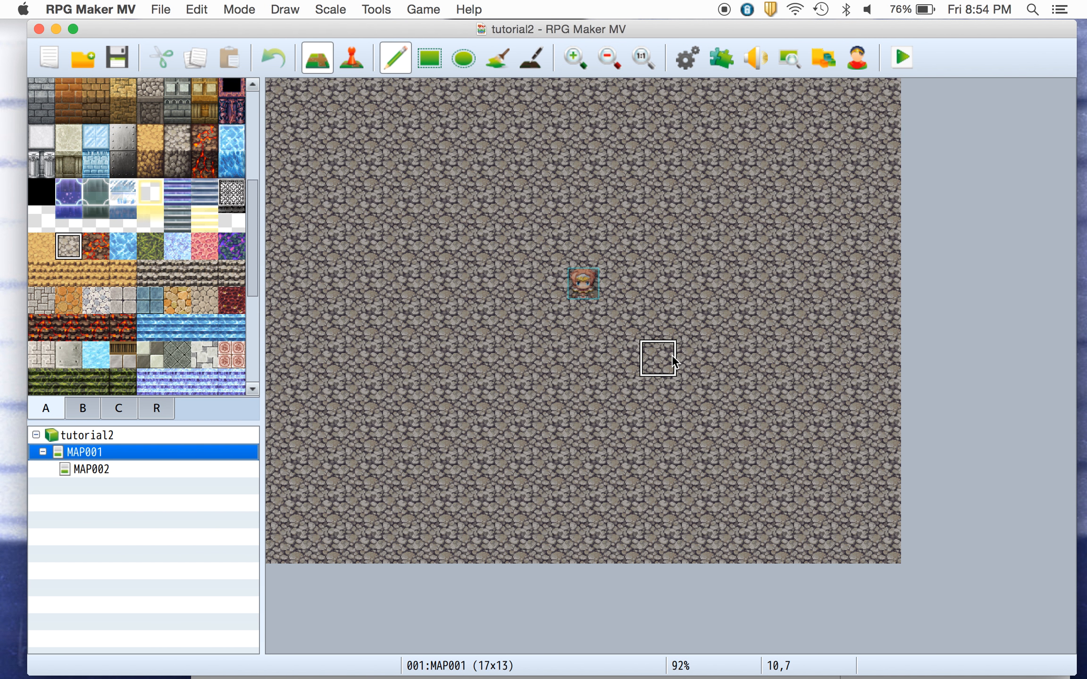
pyautogui.click(41, 246)
pyautogui.click(883, 284)
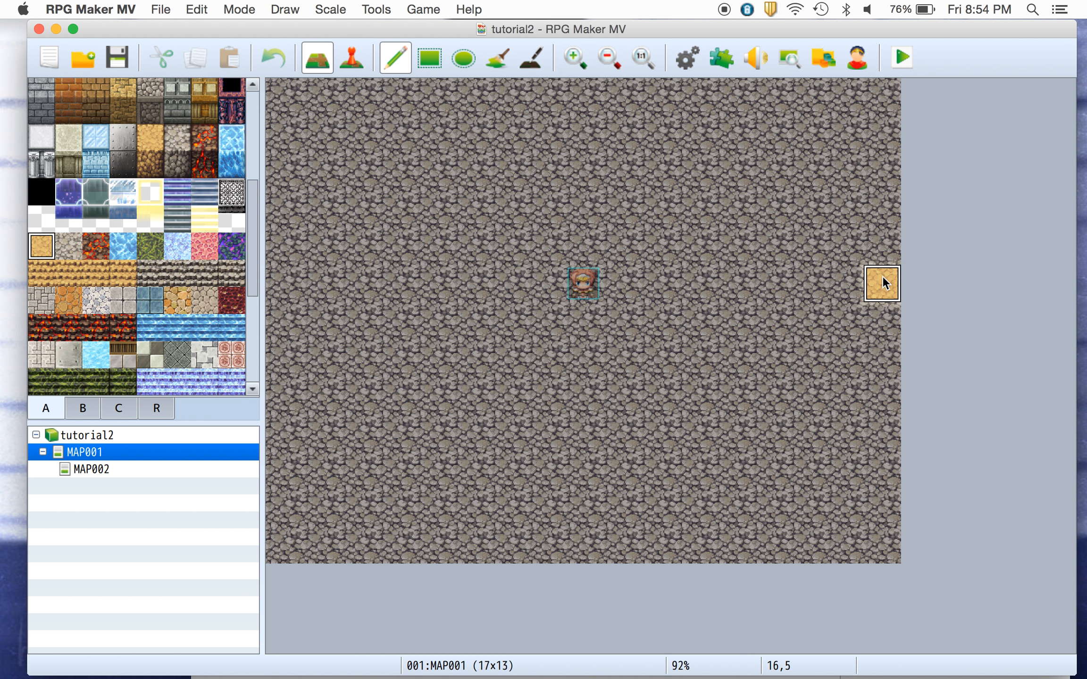
pyautogui.click(855, 283)
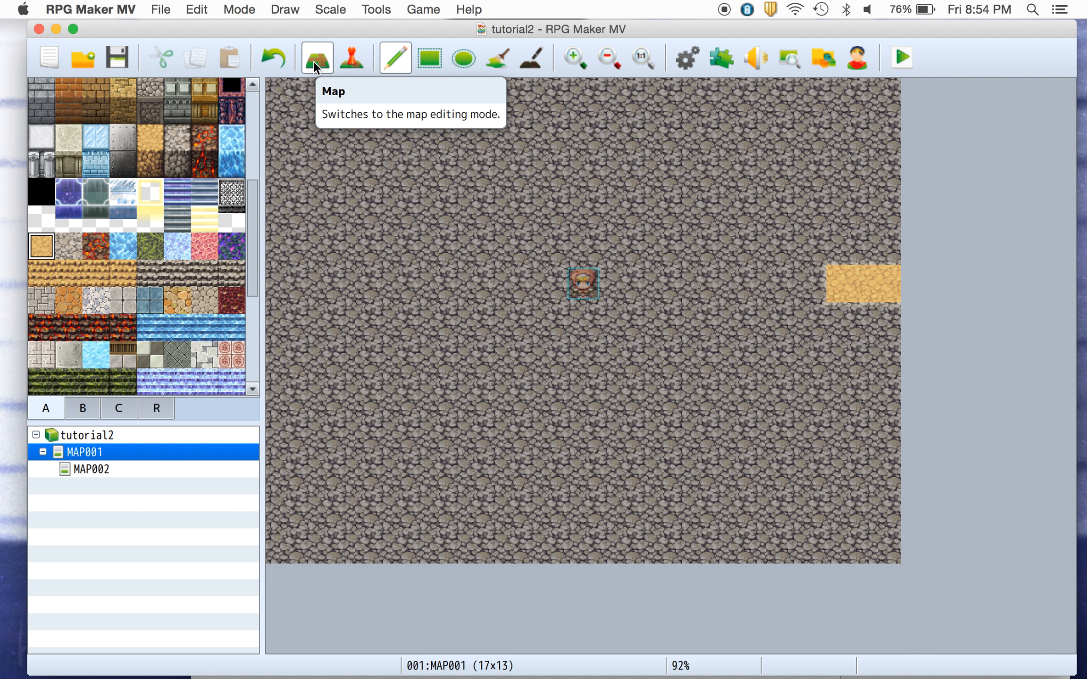
# Create a new event on the rightmost sandy tile of MAP001.
pyautogui.click(344, 57)
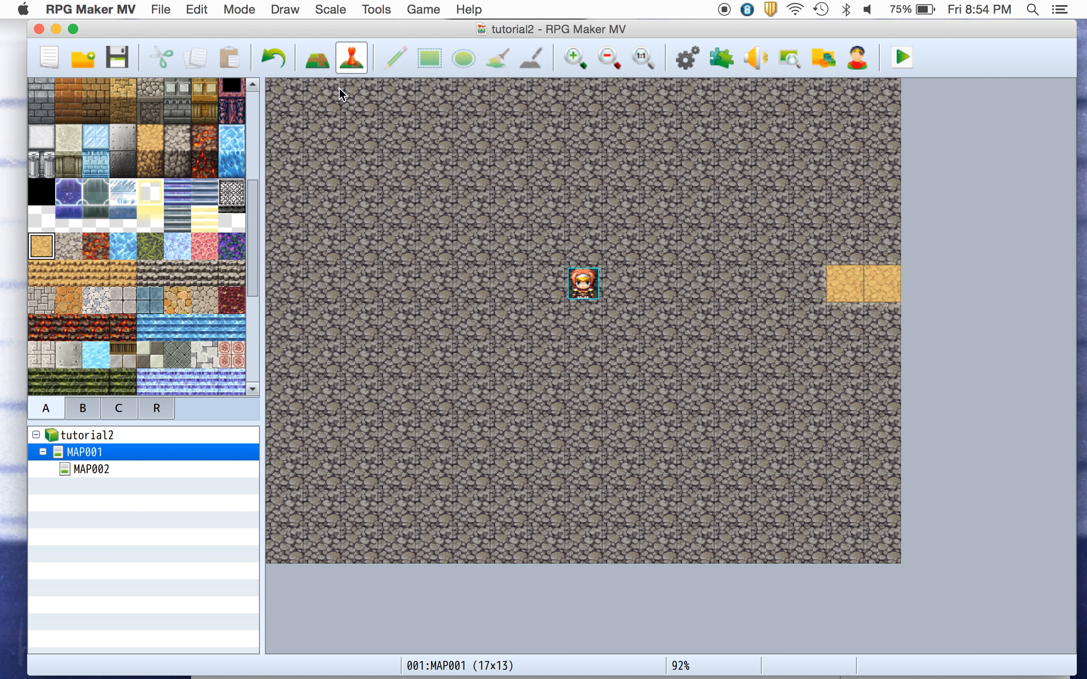
pyautogui.click(314, 62)
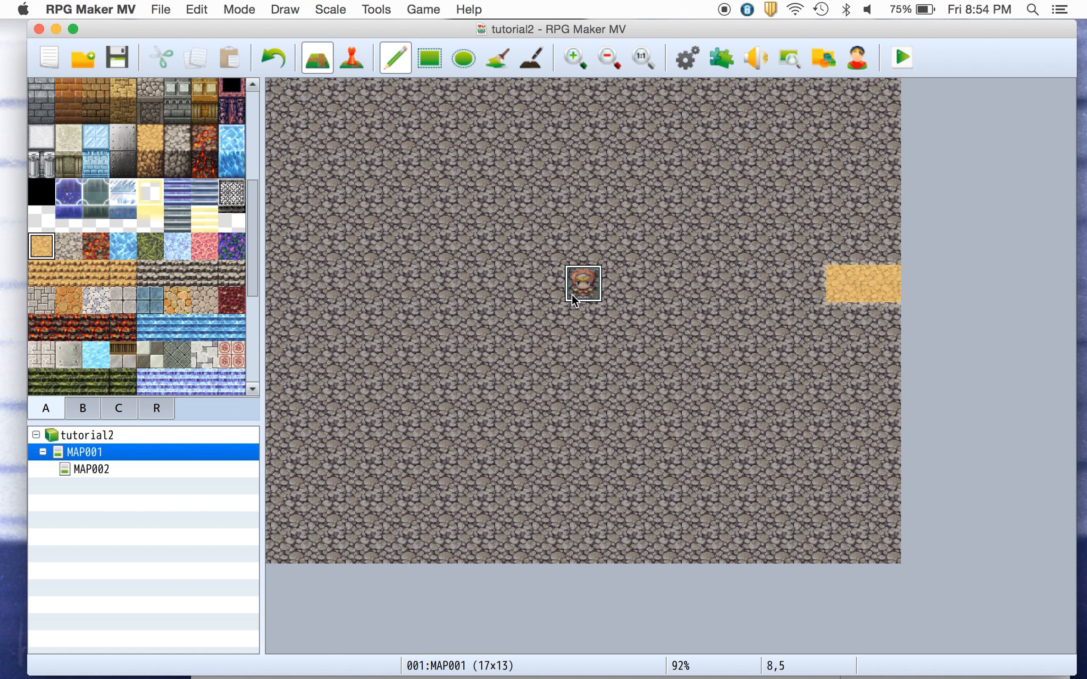
pyautogui.click(358, 63)
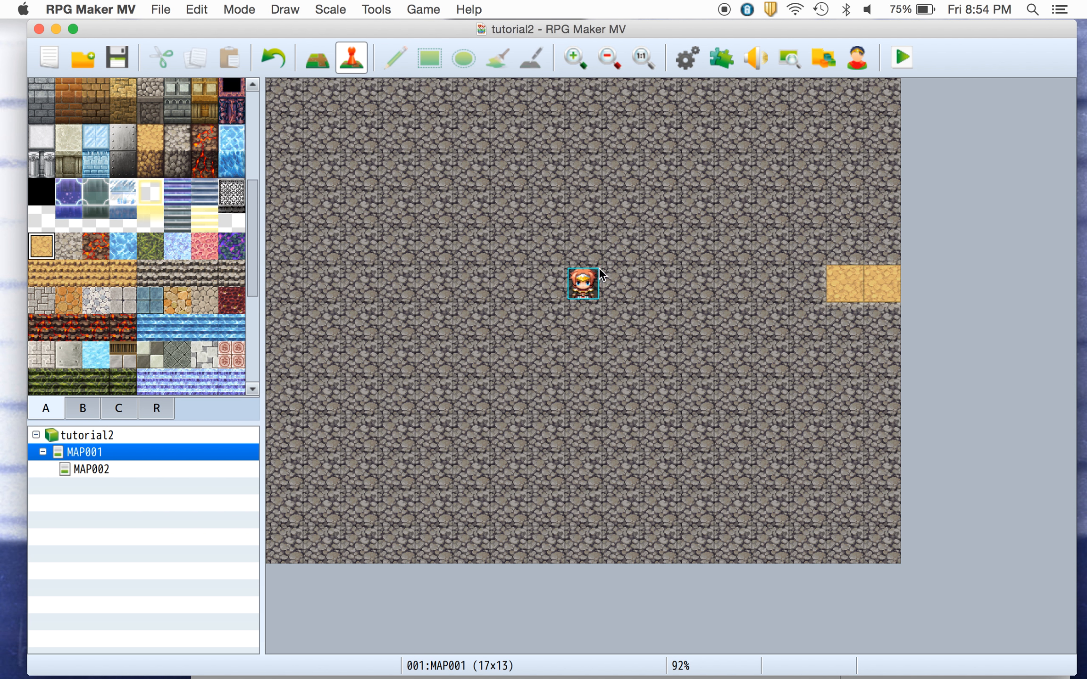
pyautogui.rightClick(871, 287)
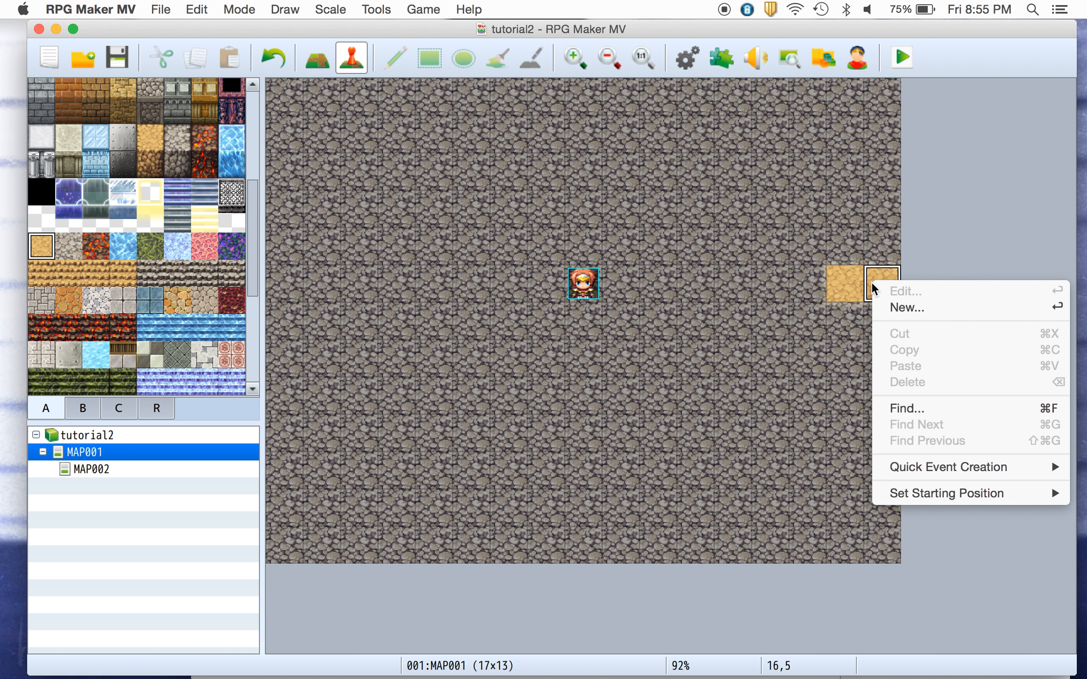
pyautogui.click(886, 307)
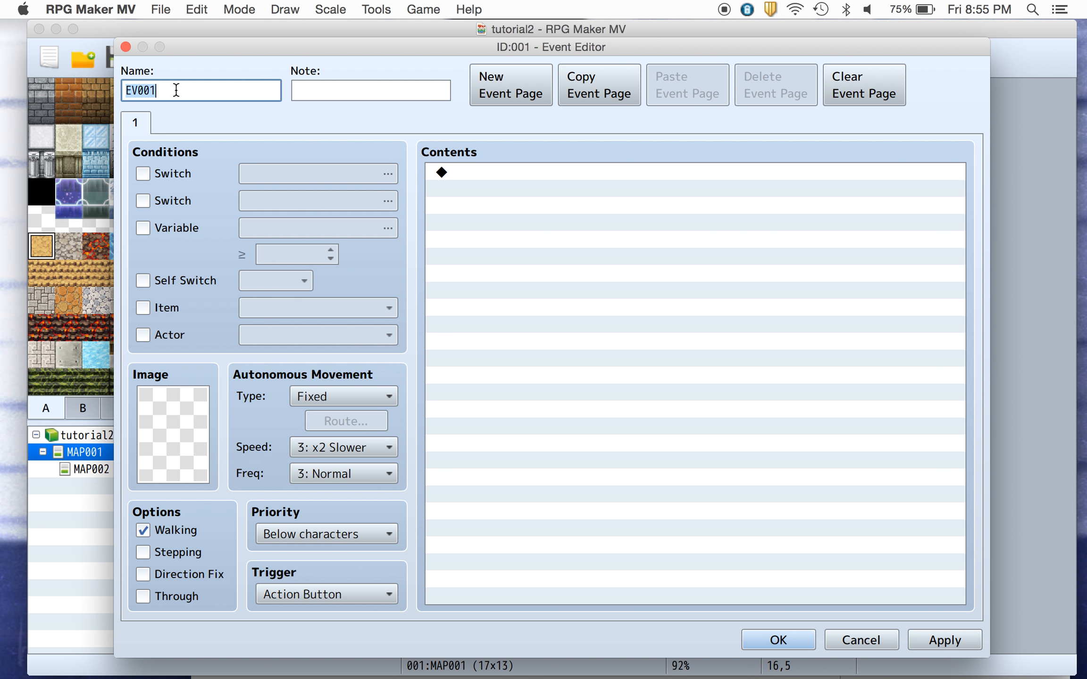
# Name the event going and set its priority to Same as characters.
pyautogui.write('going')
pyautogui.click(376, 532)
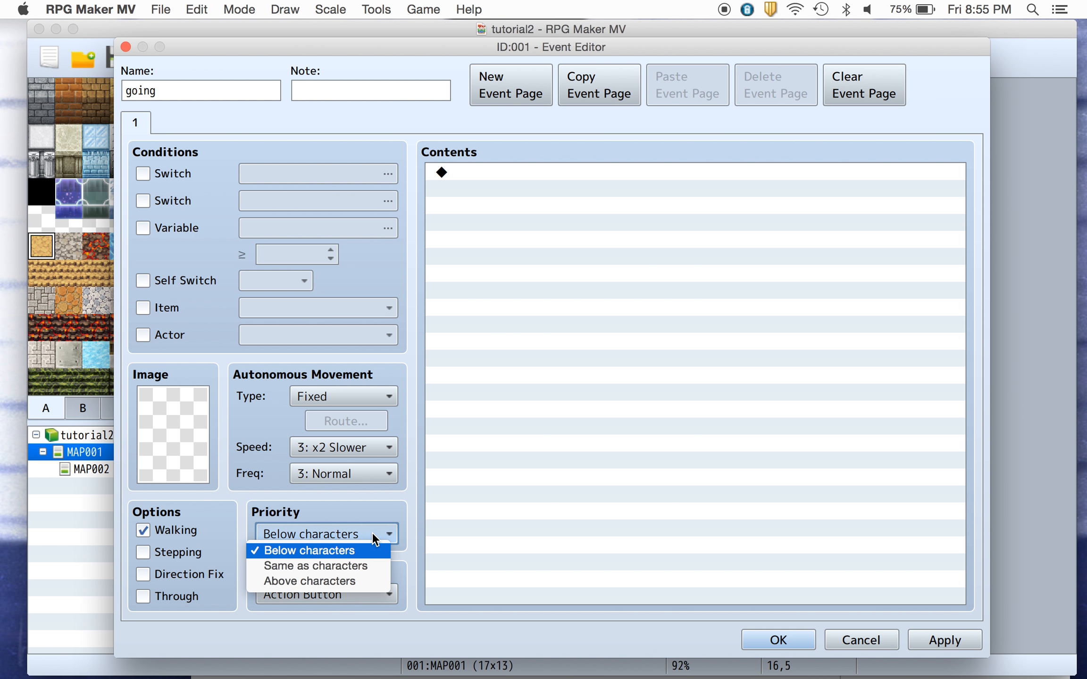
pyautogui.click(352, 563)
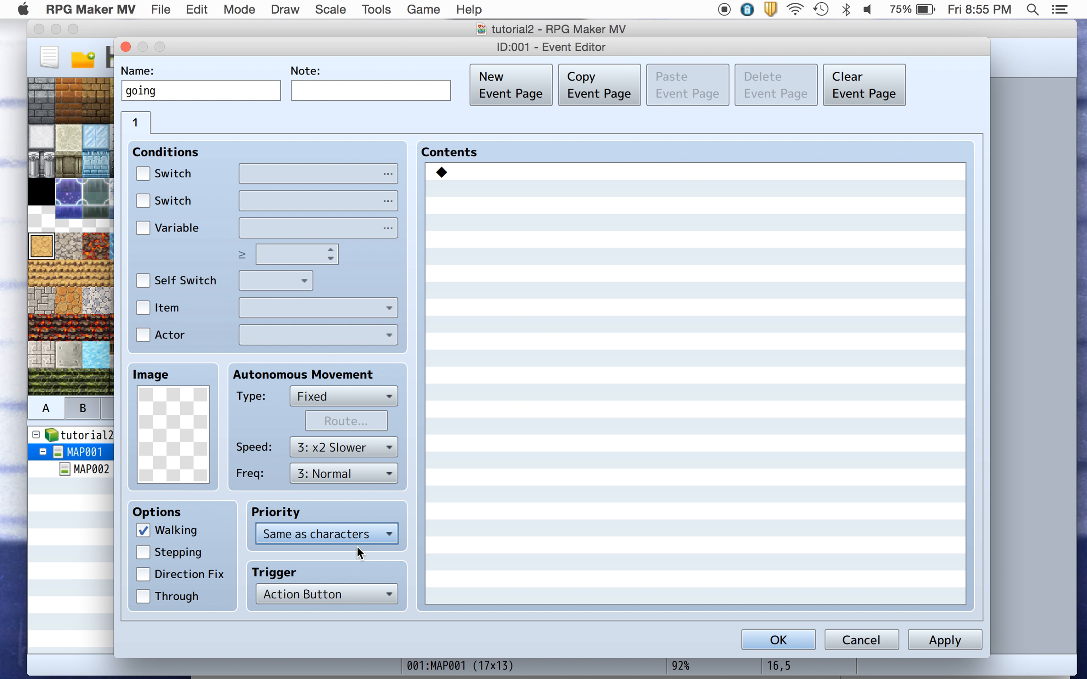
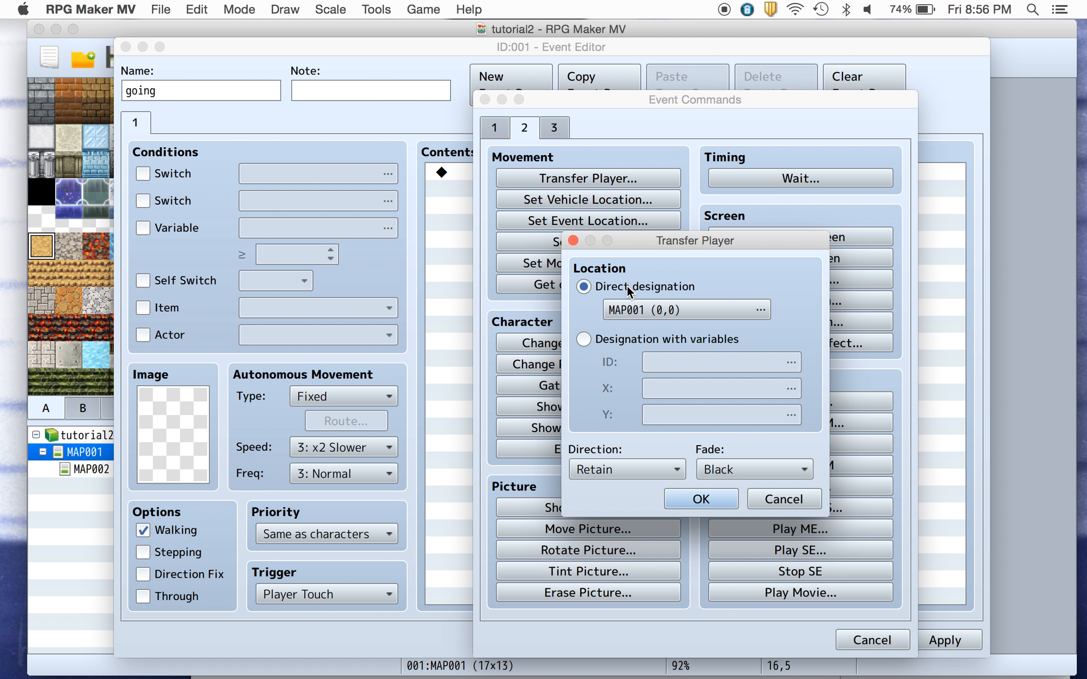
# Set the going event's Transfer Player destination to MAP002 at tile (0,5) and confirm the event.
pyautogui.click(662, 309)
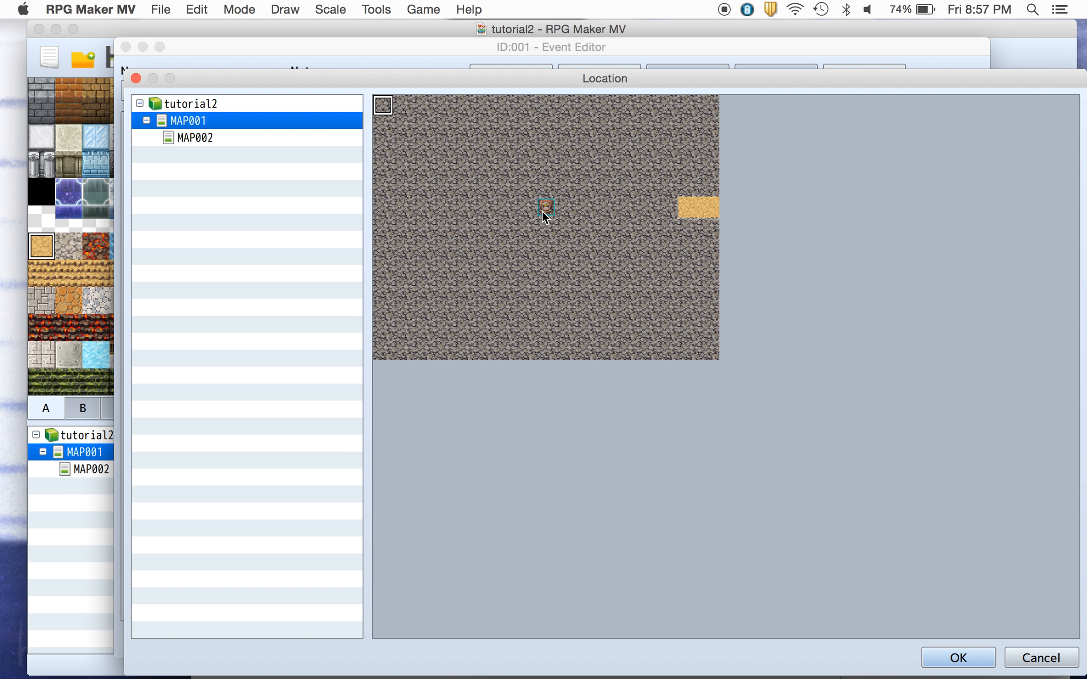
pyautogui.click(199, 139)
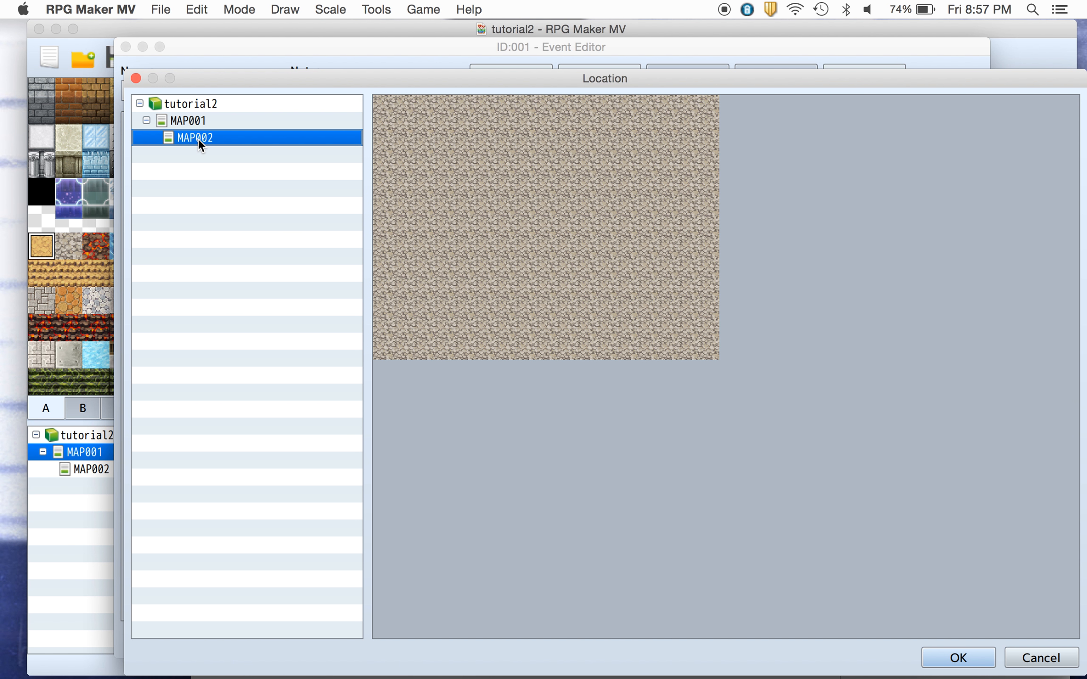
pyautogui.click(379, 211)
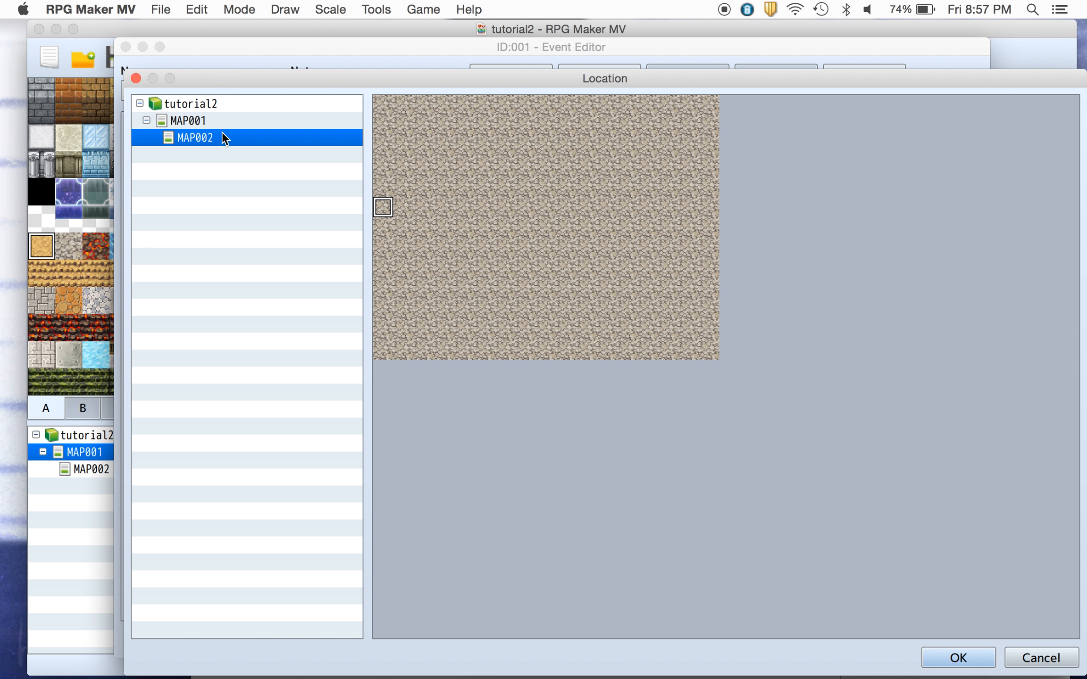
pyautogui.click(203, 122)
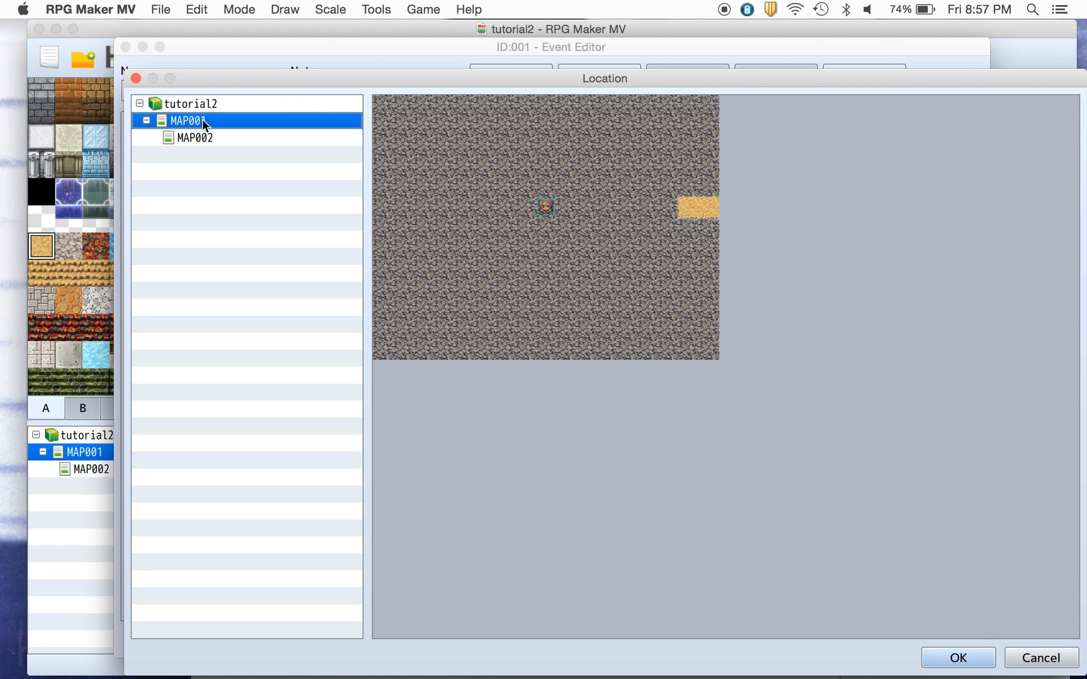
pyautogui.click(206, 140)
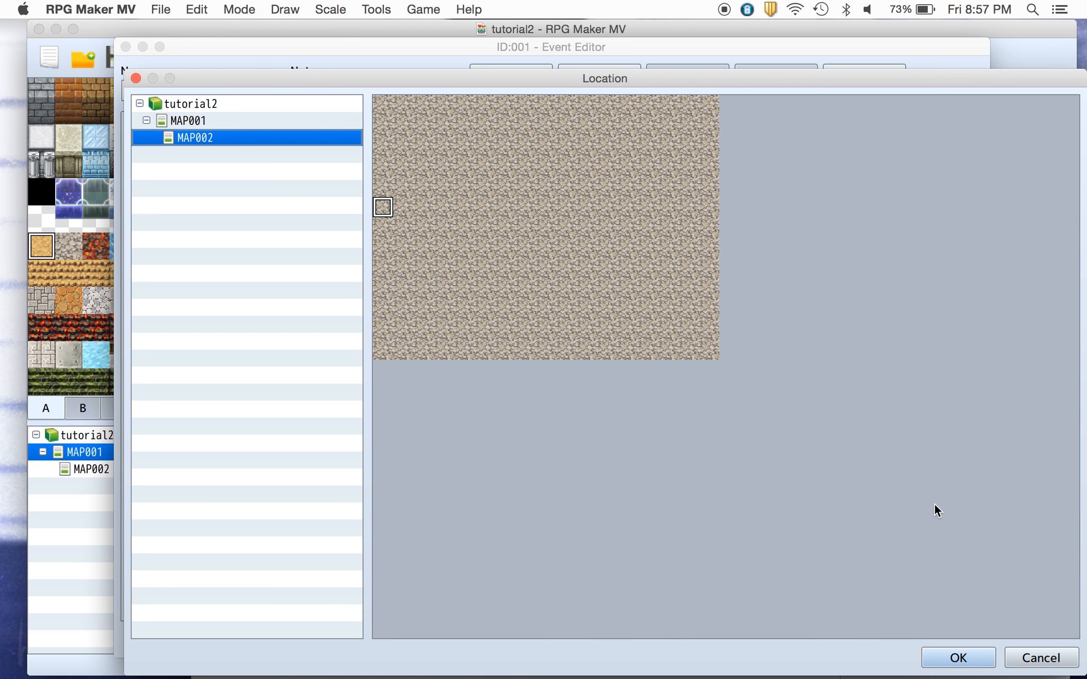
pyautogui.click(976, 658)
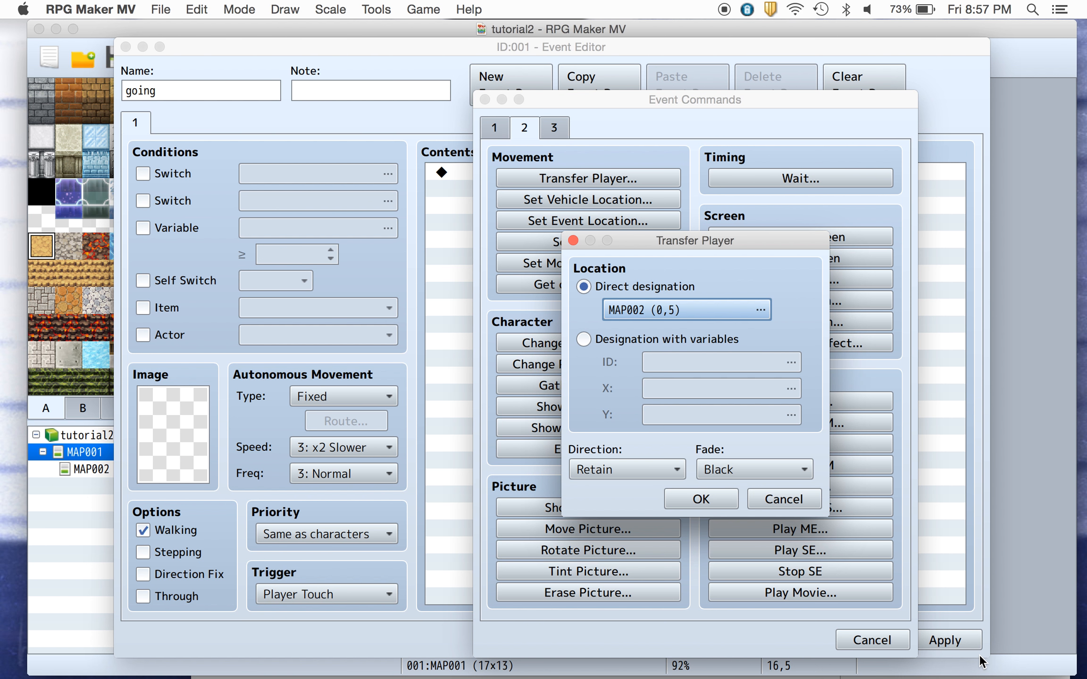
pyautogui.click(696, 500)
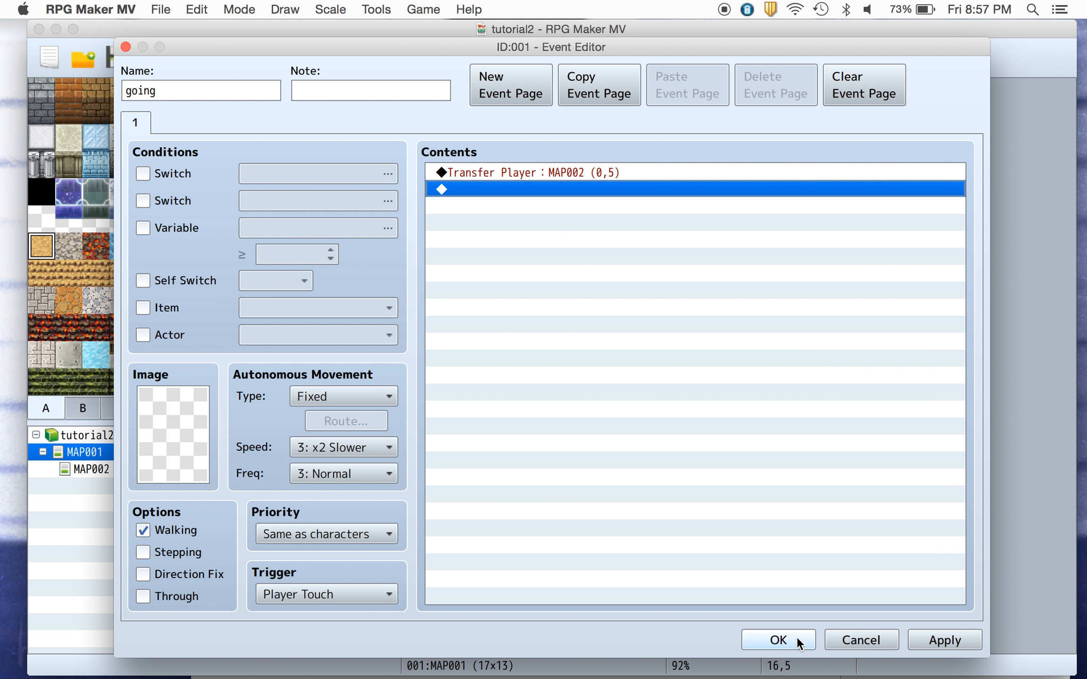
pyautogui.click(778, 640)
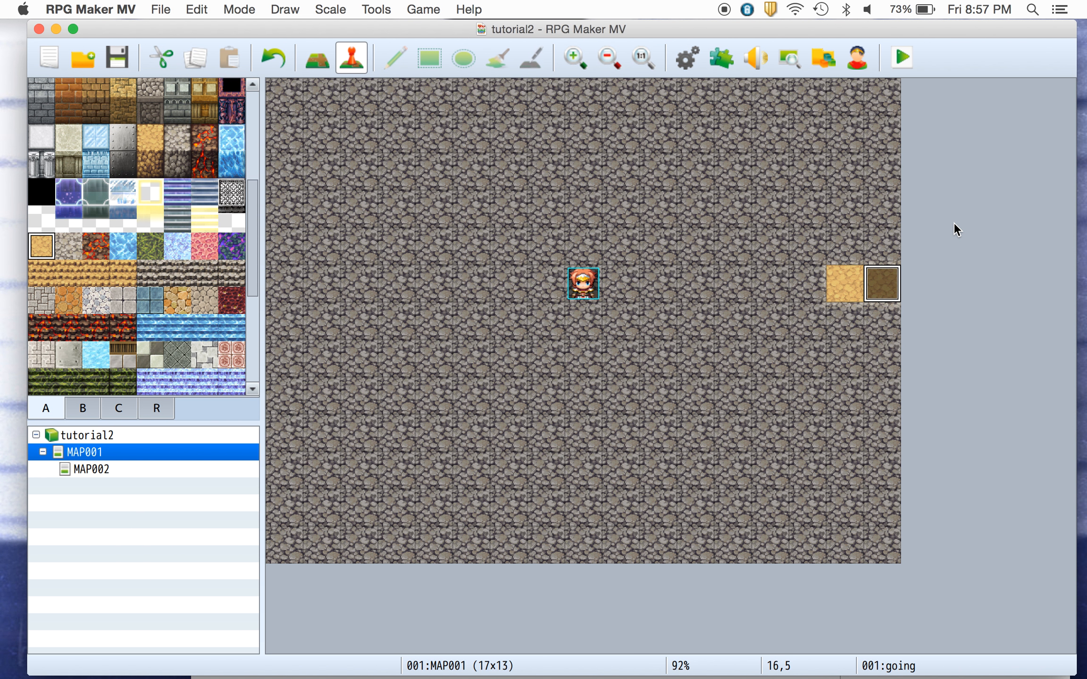
# On MAP002, create an event on the left-edge tile (0,5) with priority Same as characters and trigger Player Touch.
pyautogui.click(177, 469)
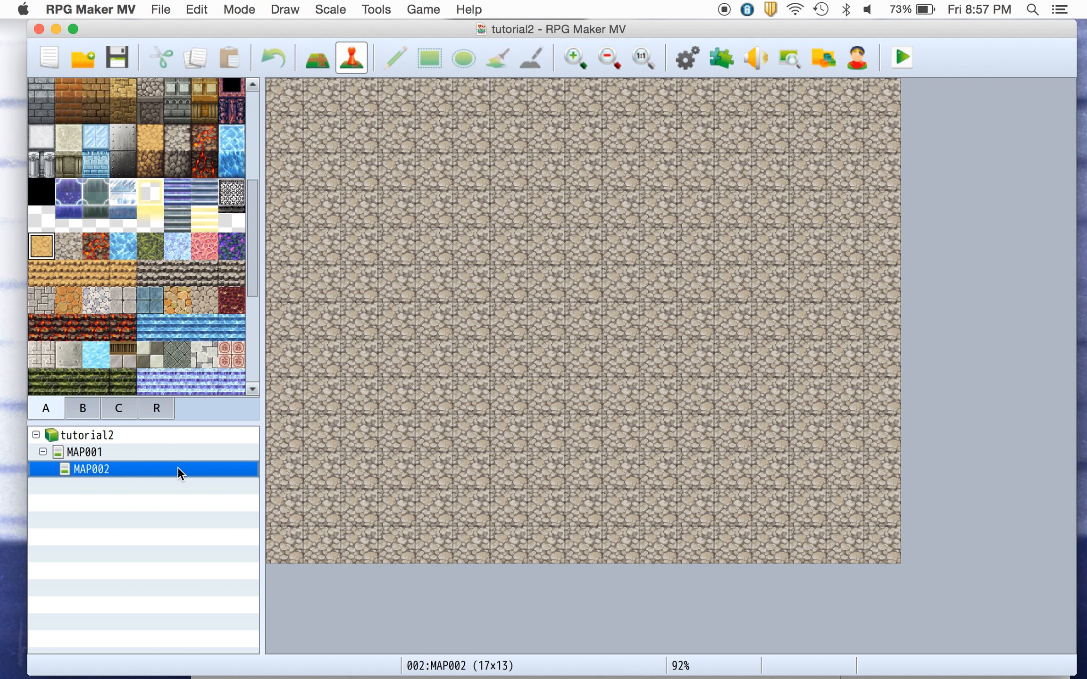
pyautogui.doubleClick(279, 274)
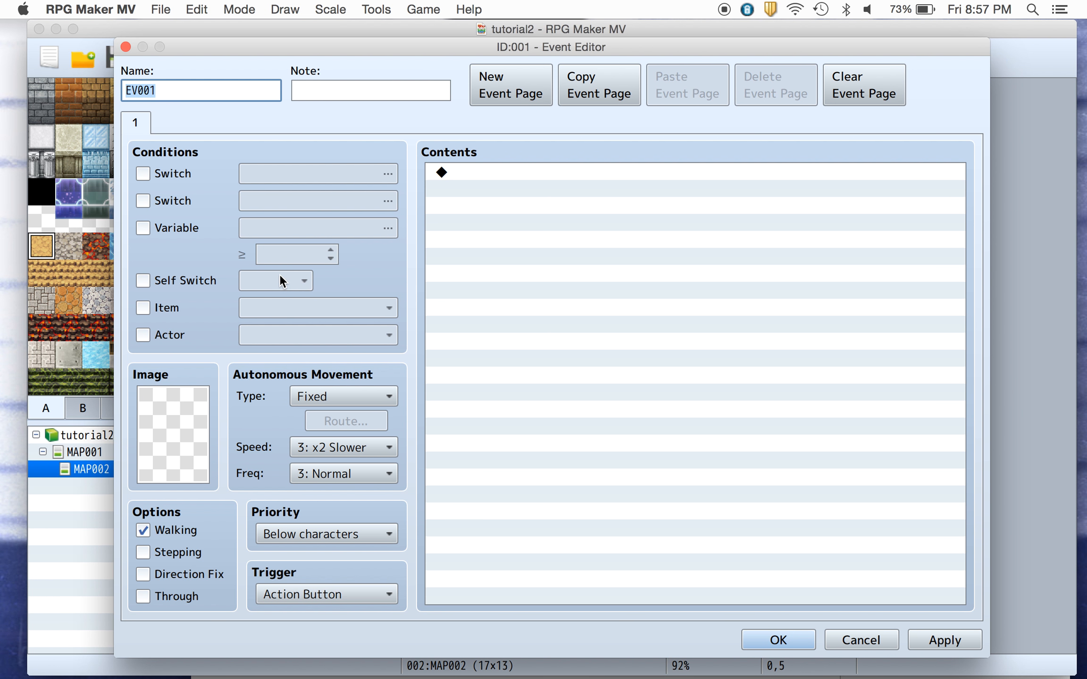
pyautogui.click(289, 529)
pyautogui.click(290, 564)
pyautogui.click(289, 597)
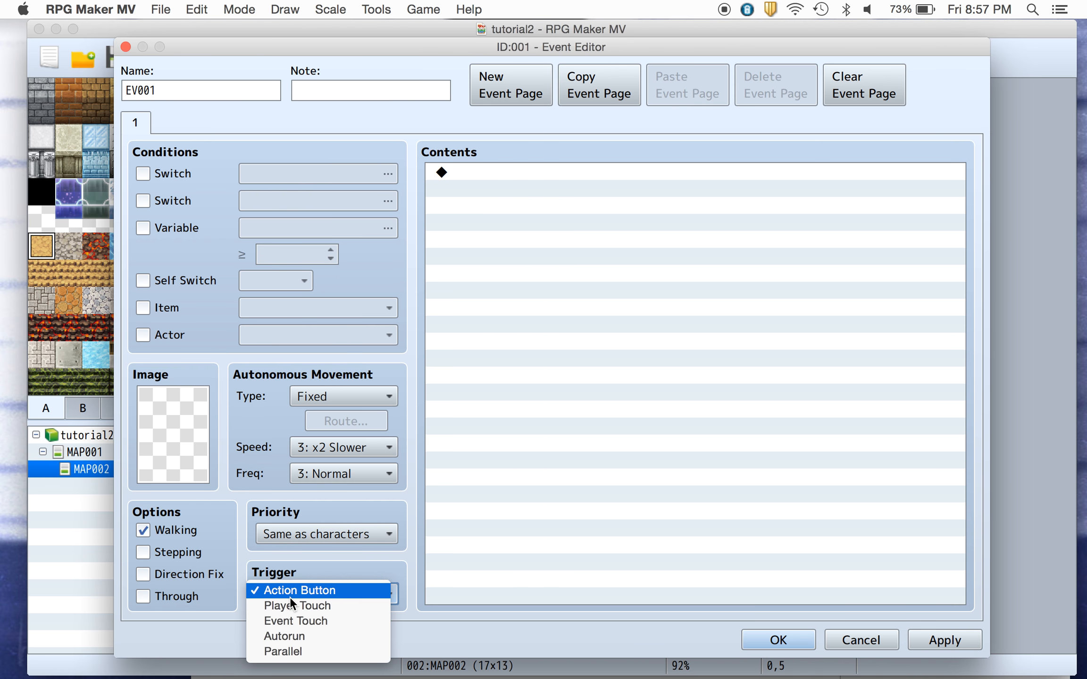
pyautogui.click(290, 605)
# Add a Transfer Player command sending the player to MAP001 at tile (16,5), and confirm the event.
pyautogui.doubleClick(509, 172)
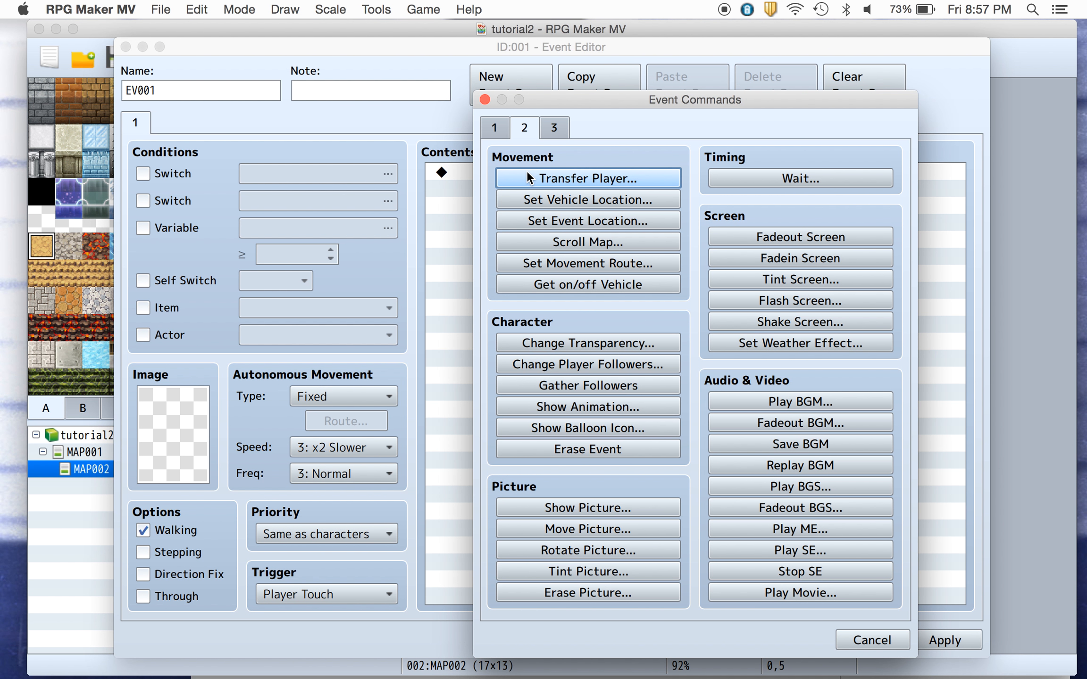
pyautogui.click(526, 172)
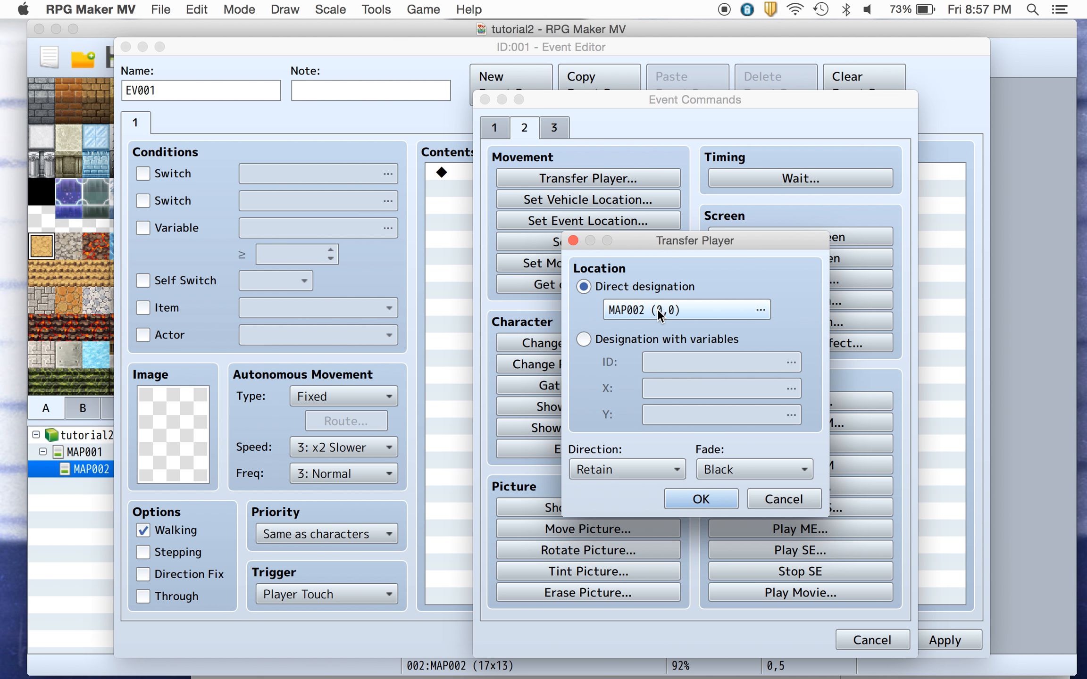
pyautogui.click(658, 311)
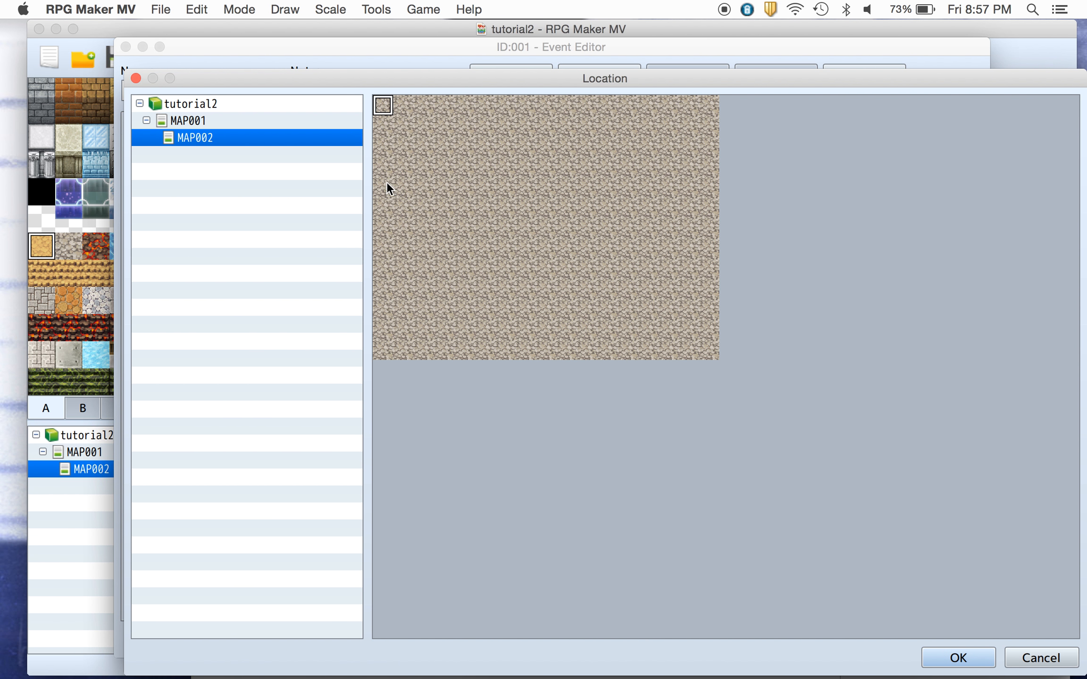
pyautogui.click(221, 120)
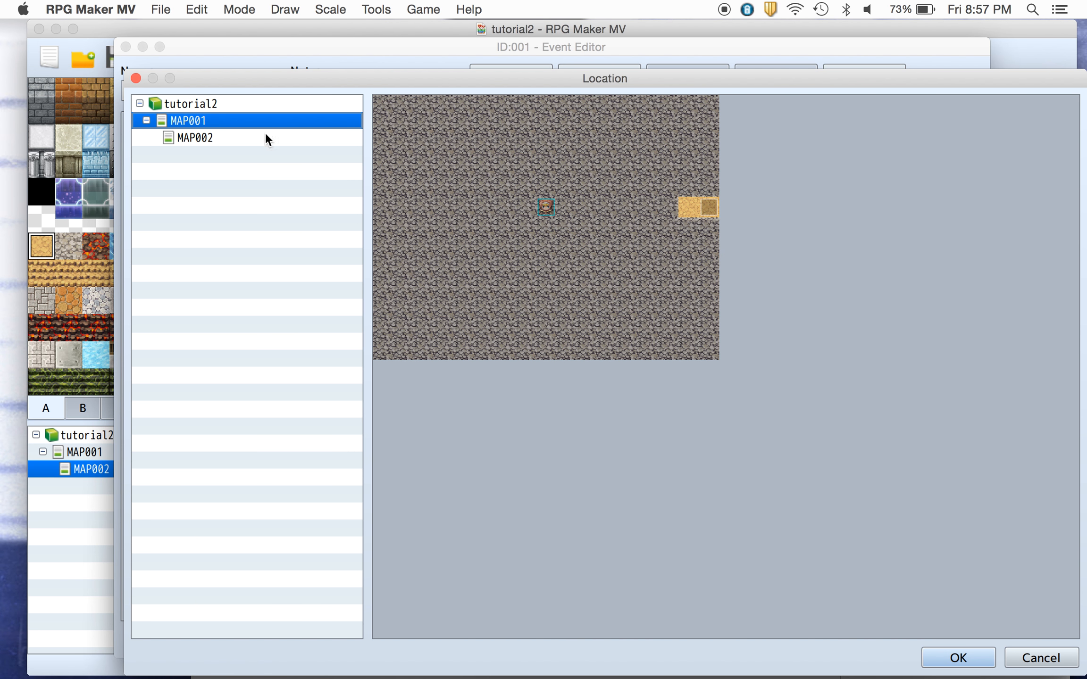
pyautogui.click(708, 207)
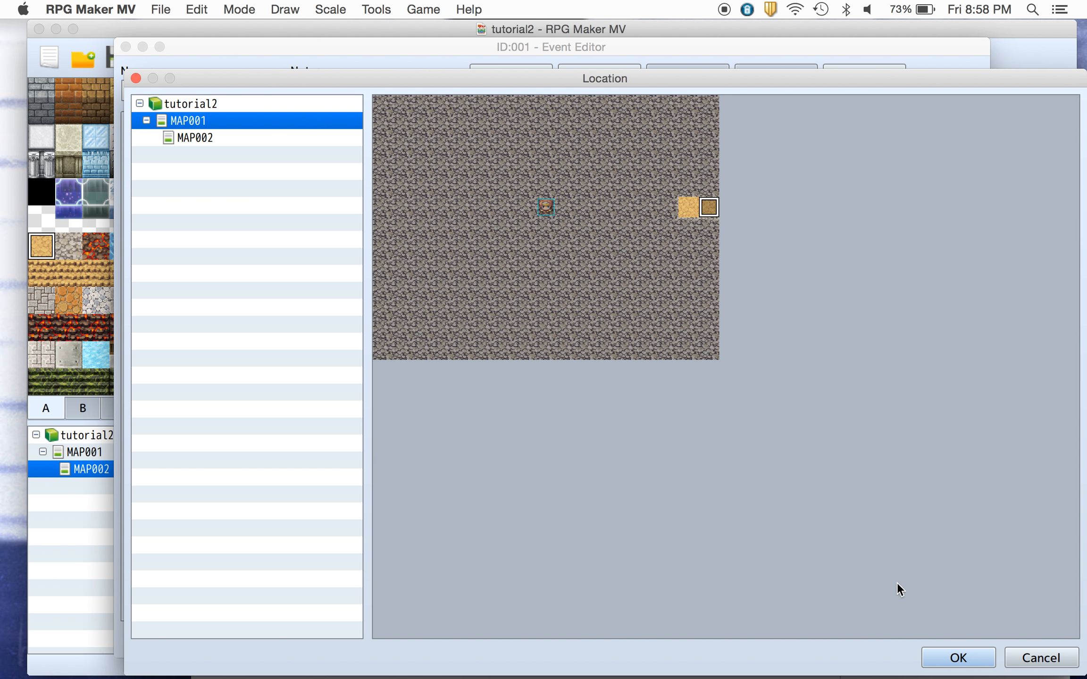
pyautogui.click(957, 658)
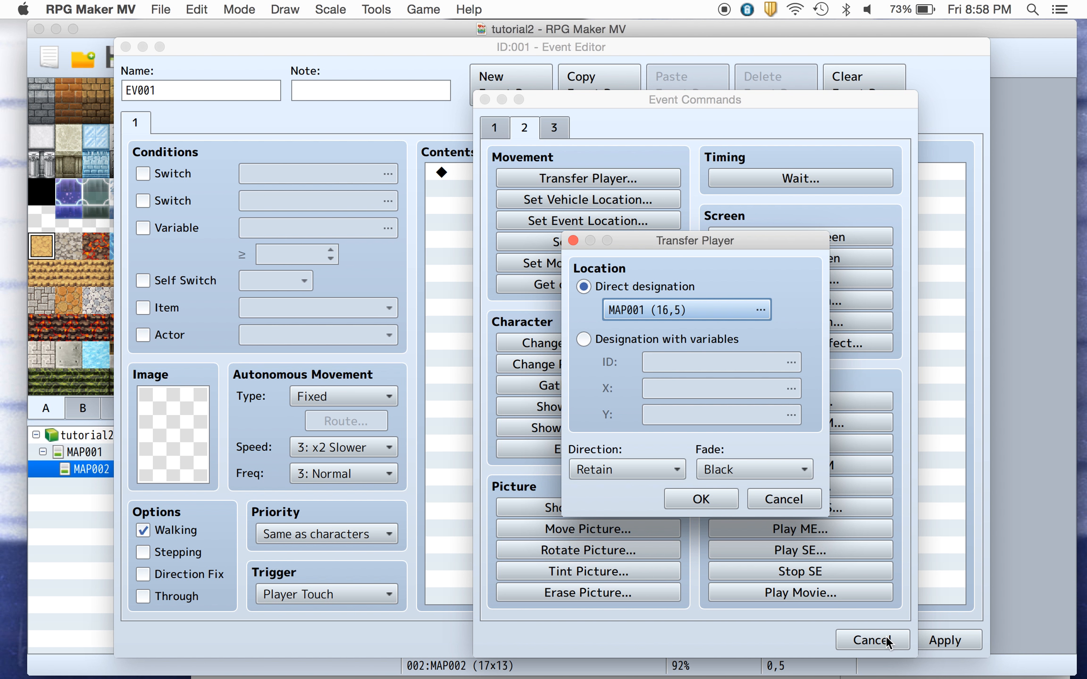
pyautogui.click(705, 497)
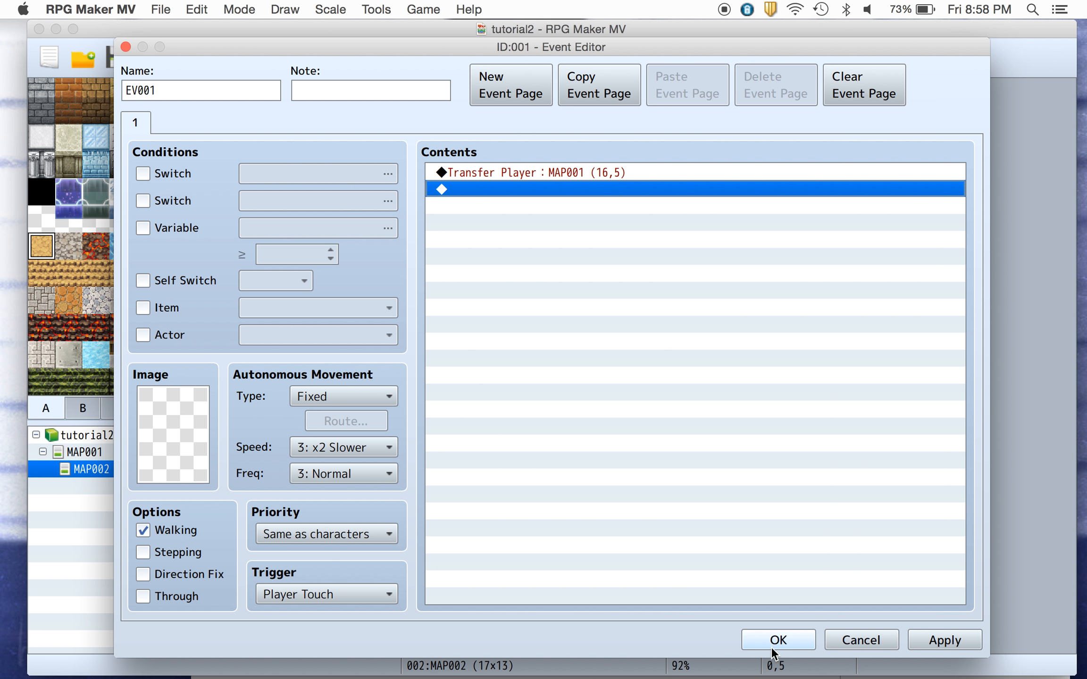
pyautogui.click(772, 641)
# Save the changes to the game and start a playtest with a new game.
pyautogui.click(901, 58)
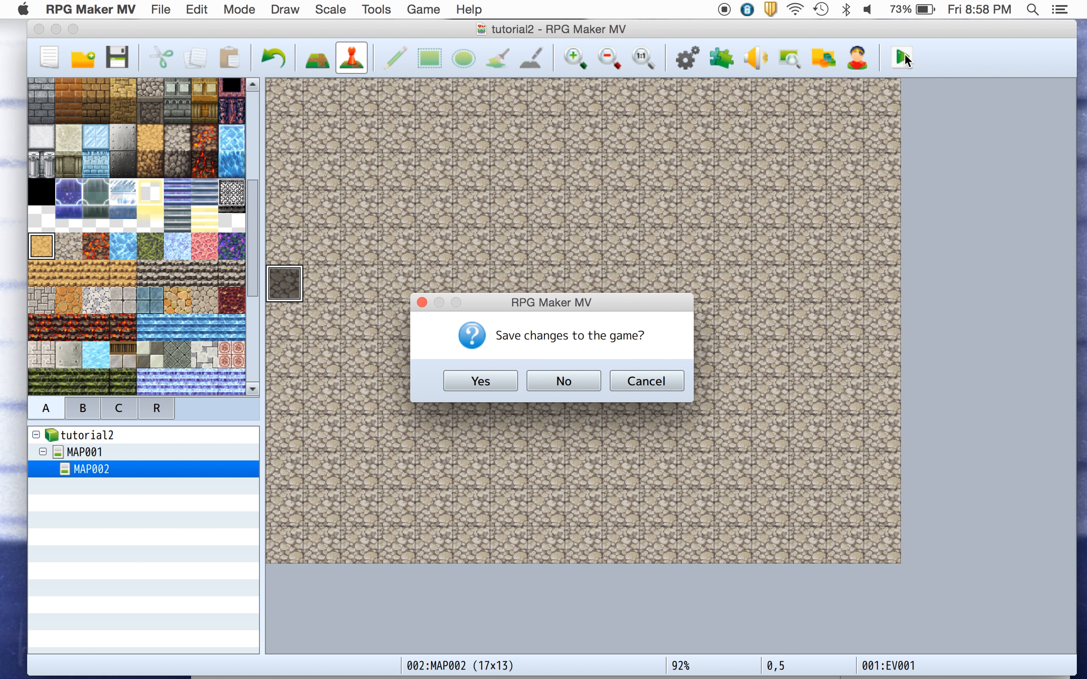
pyautogui.click(508, 381)
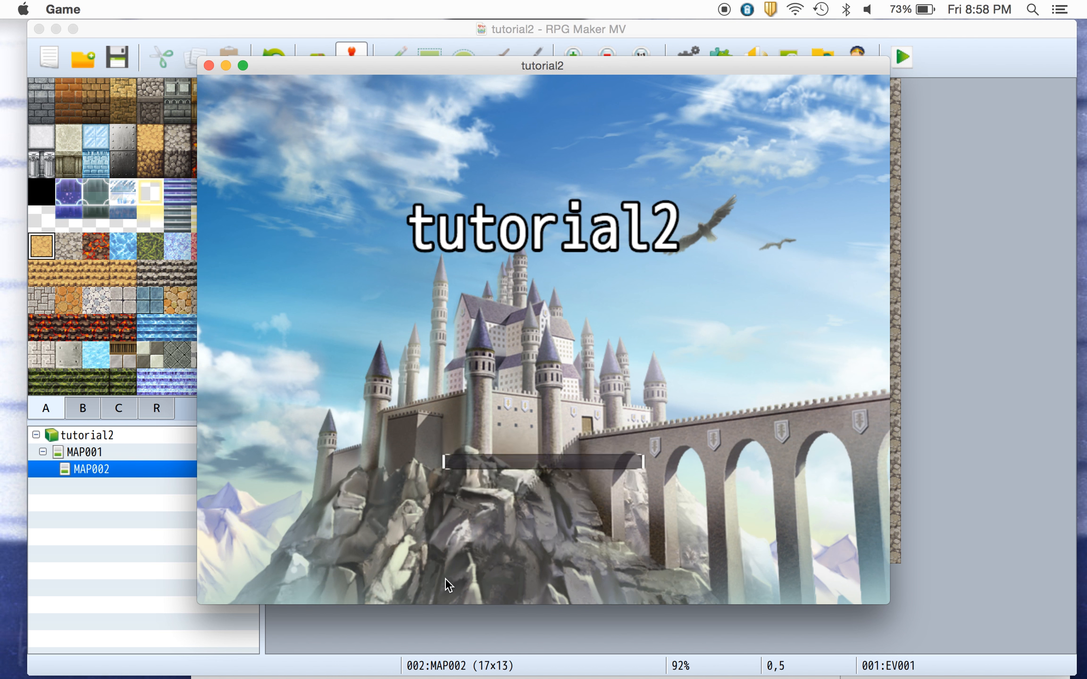
pyautogui.press('Return')
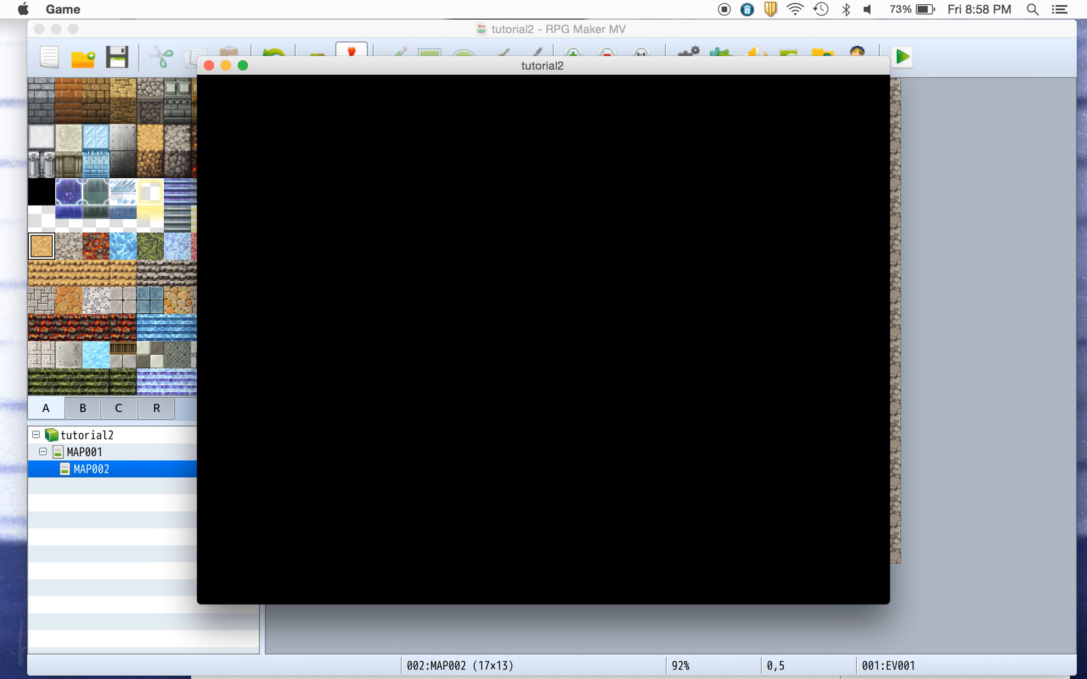
# Walk the party across the sandy exit to test the transfer between the two cave maps, then close the game.
pyautogui.press('Right')
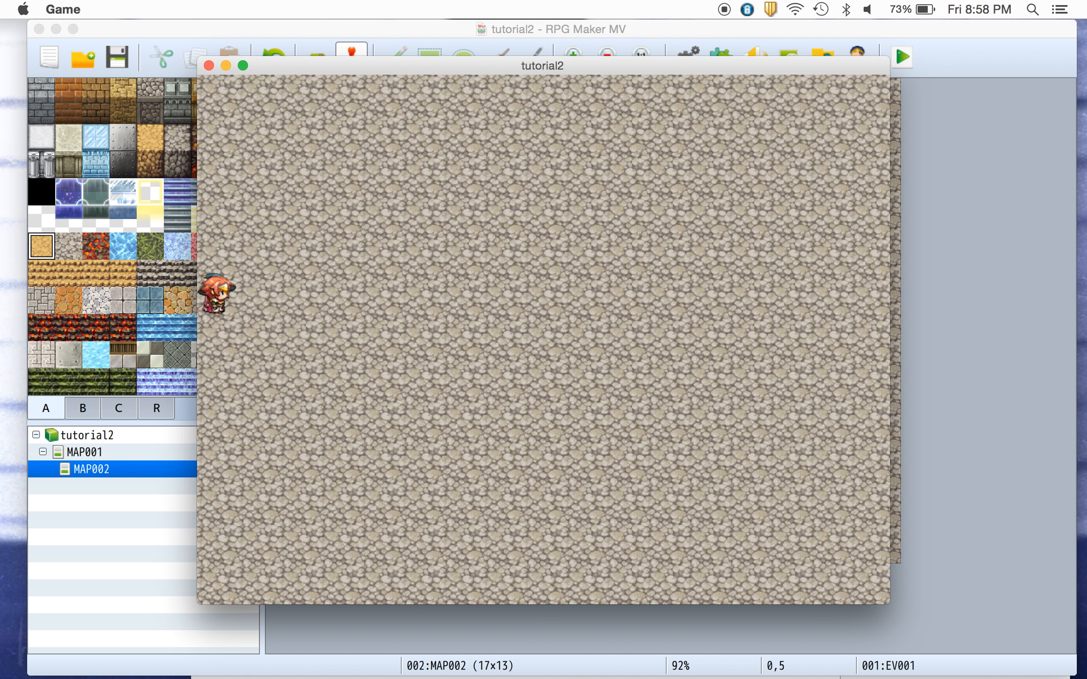
pyautogui.press('Right')
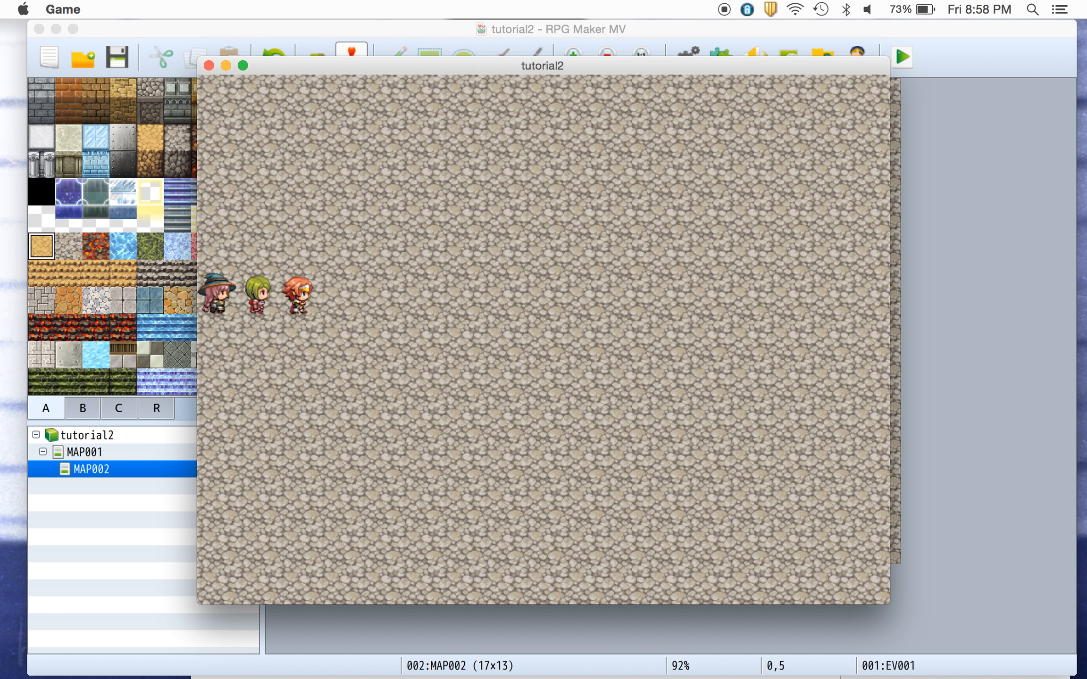
pyautogui.press('Left')
pyautogui.press('Left')
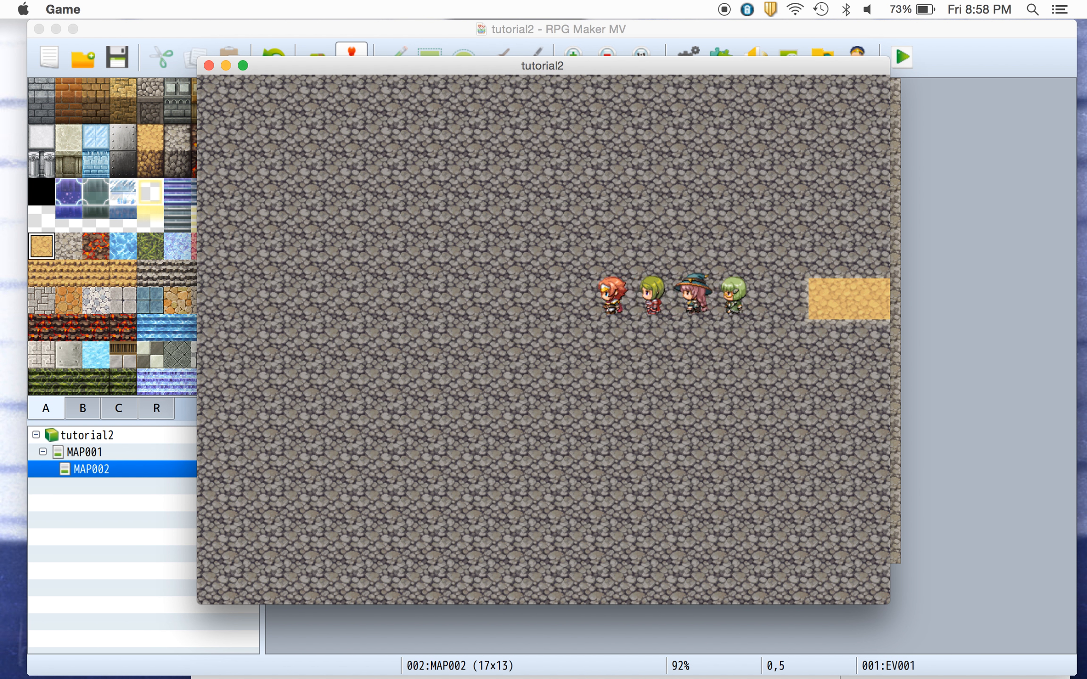
pyautogui.press('Right')
pyautogui.press('Right')
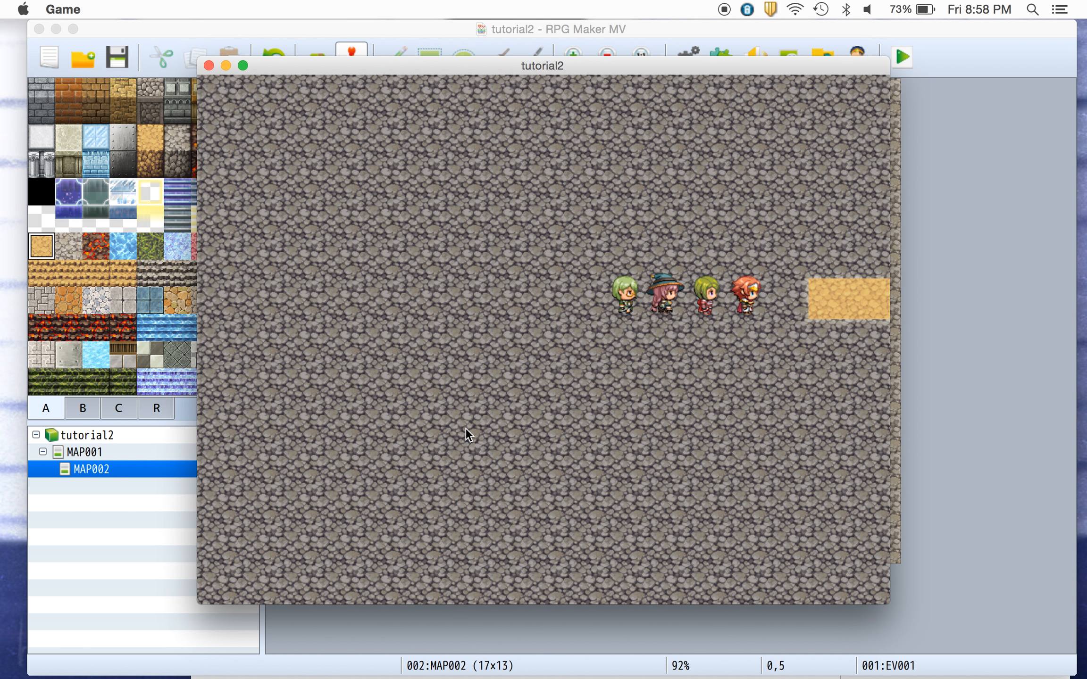
pyautogui.press('Down')
pyautogui.press('Left')
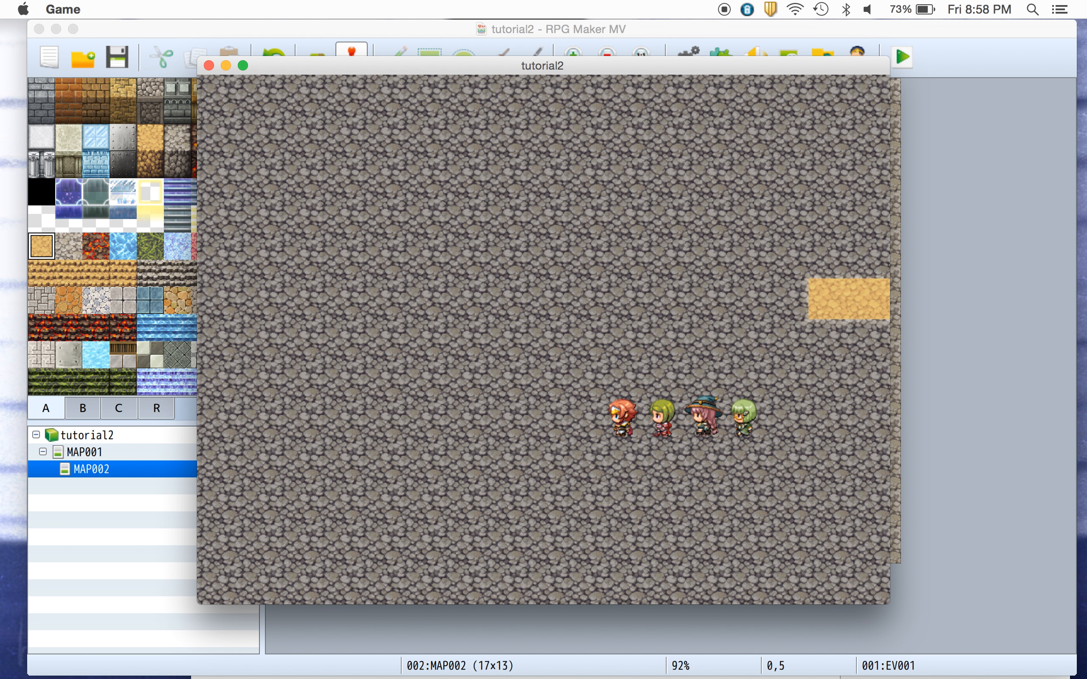
pyautogui.press('Up')
pyautogui.press('Right')
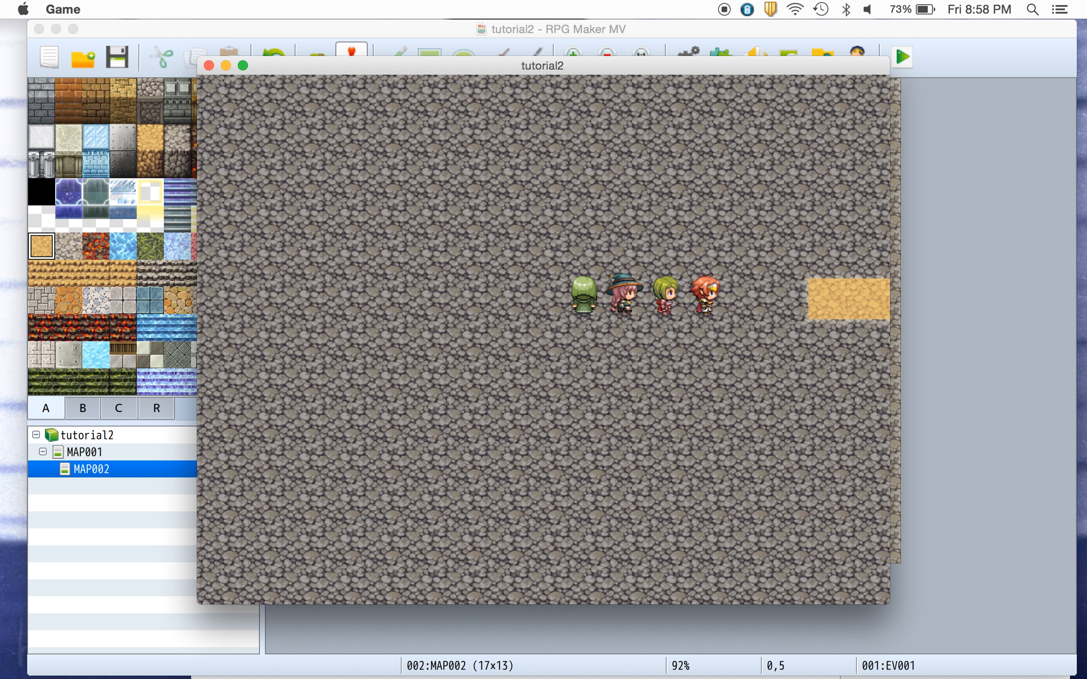
pyautogui.press('Down')
pyautogui.press('Up')
pyautogui.press('Right')
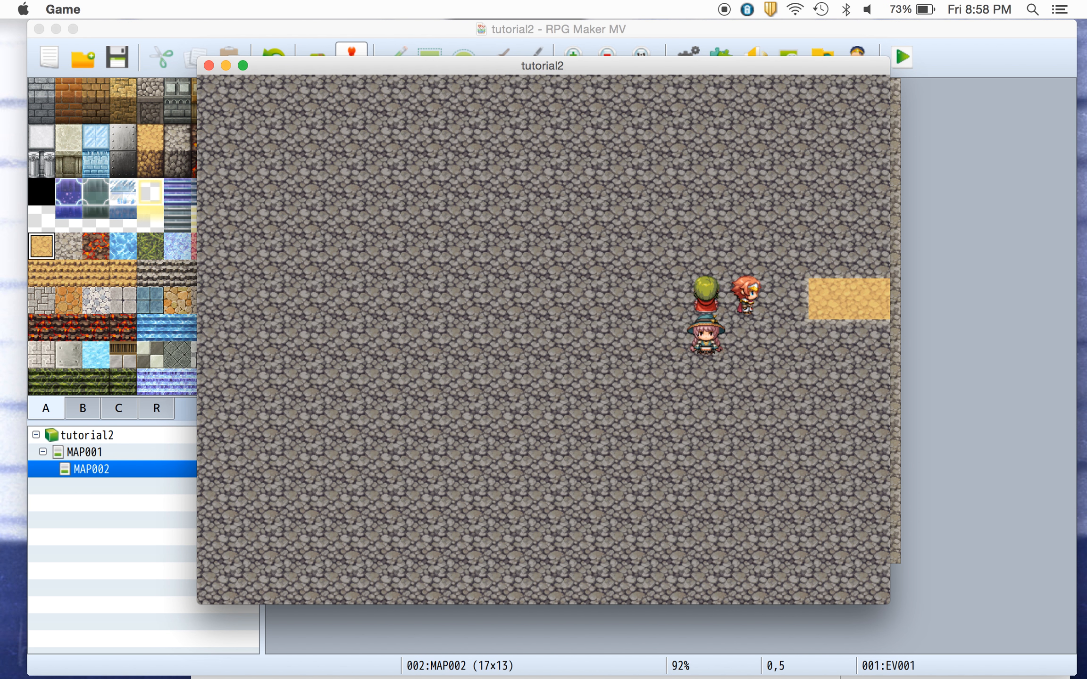
pyautogui.press('Down')
pyautogui.press('Up')
pyautogui.press('Left')
pyautogui.press('Up')
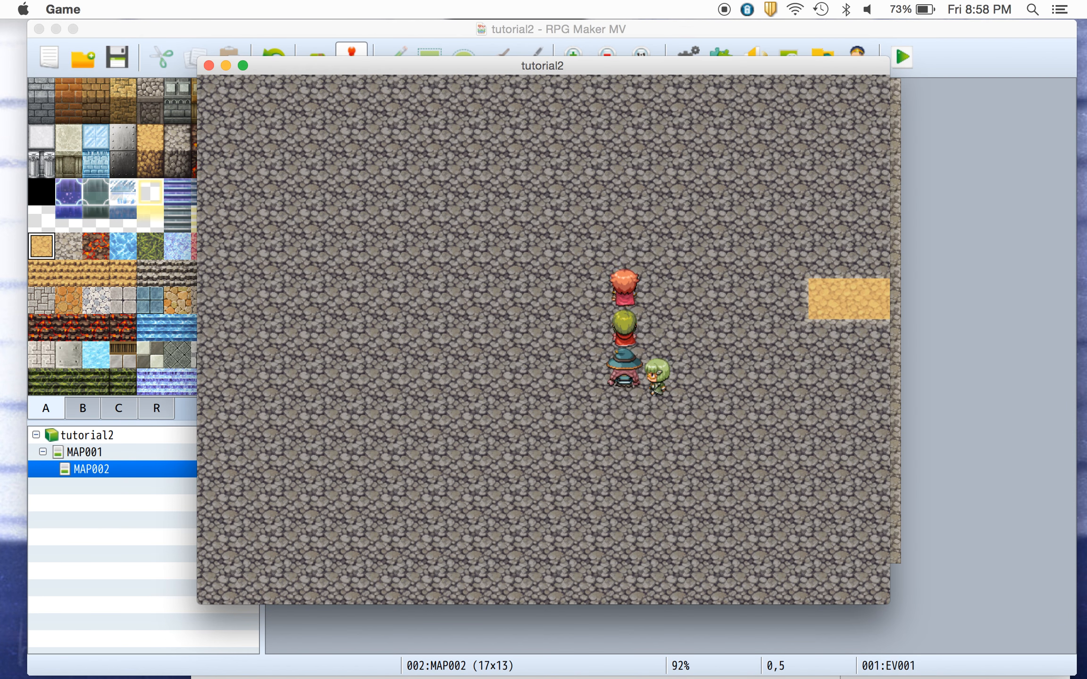
pyautogui.press('Up')
pyautogui.press('Right')
pyautogui.press('Down')
pyautogui.press('Right')
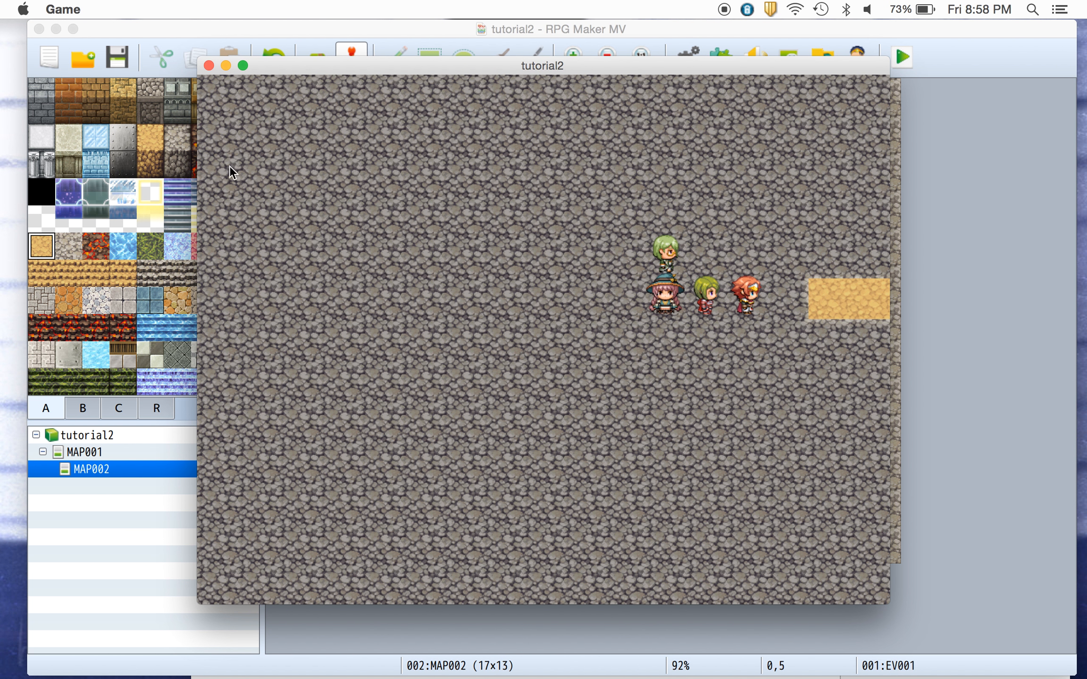
pyautogui.click(208, 66)
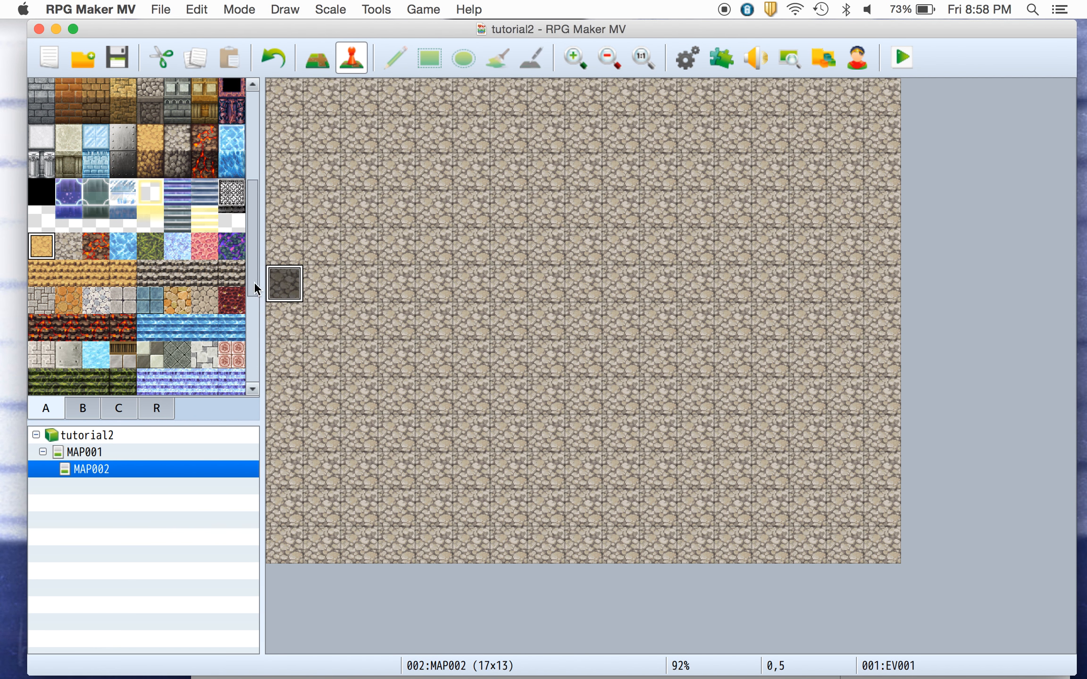
# On MAP001, edit the going event's Transfer Player command so it sends the player to MAP002 at tile (1,5).
pyautogui.click(95, 453)
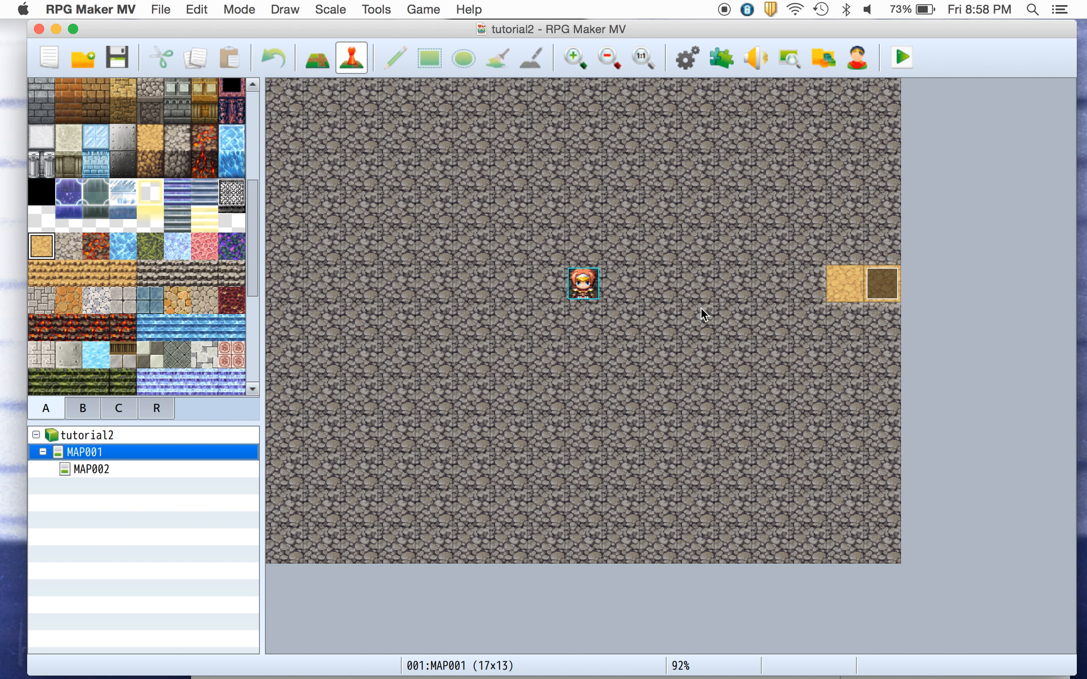
pyautogui.doubleClick(881, 281)
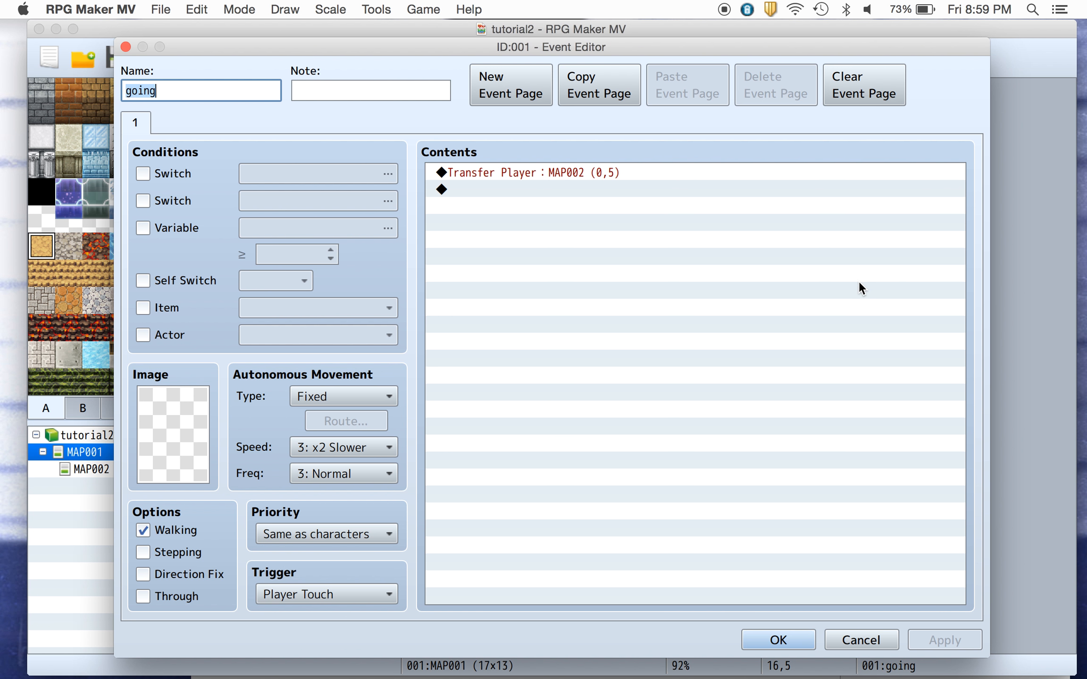
pyautogui.doubleClick(600, 171)
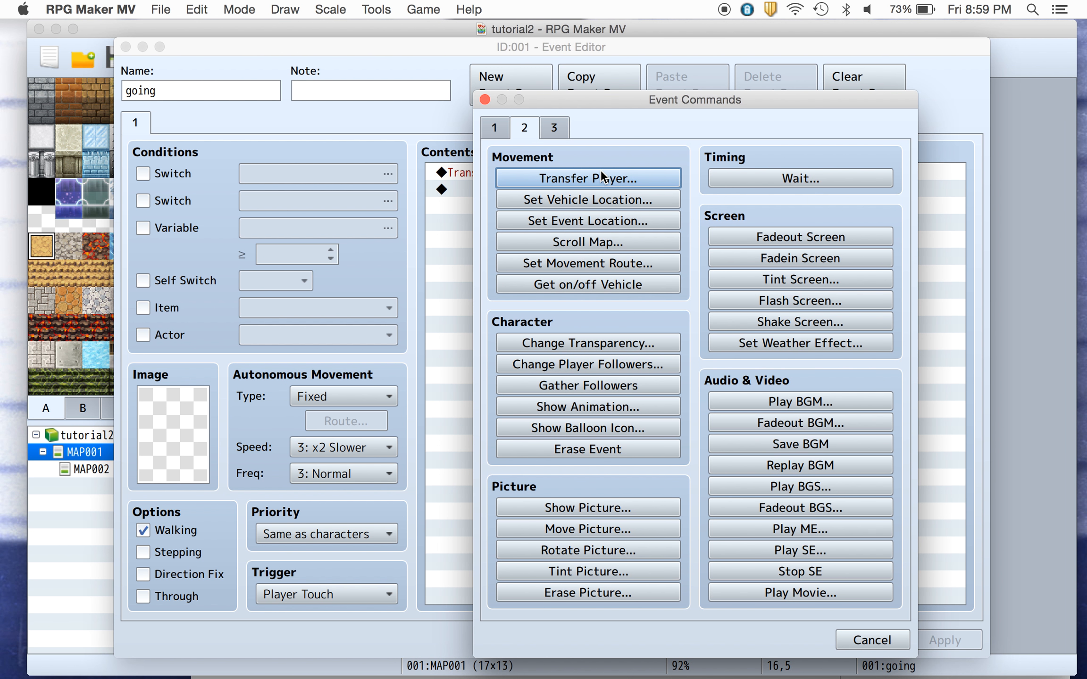
pyautogui.click(903, 640)
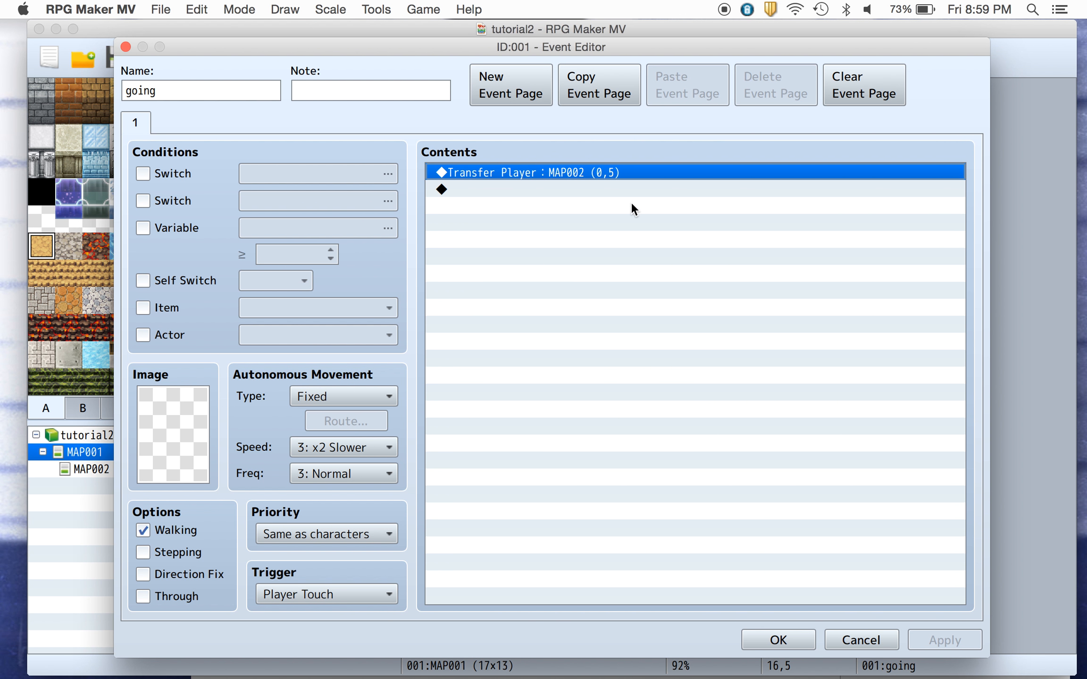
pyautogui.rightClick(602, 172)
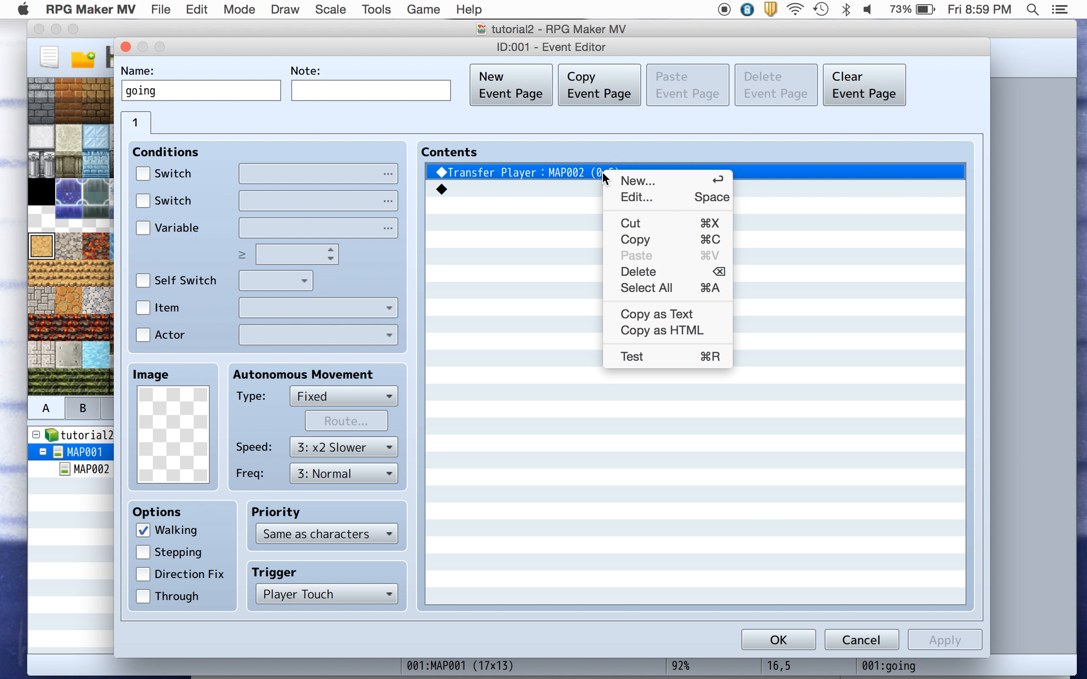
pyautogui.click(623, 190)
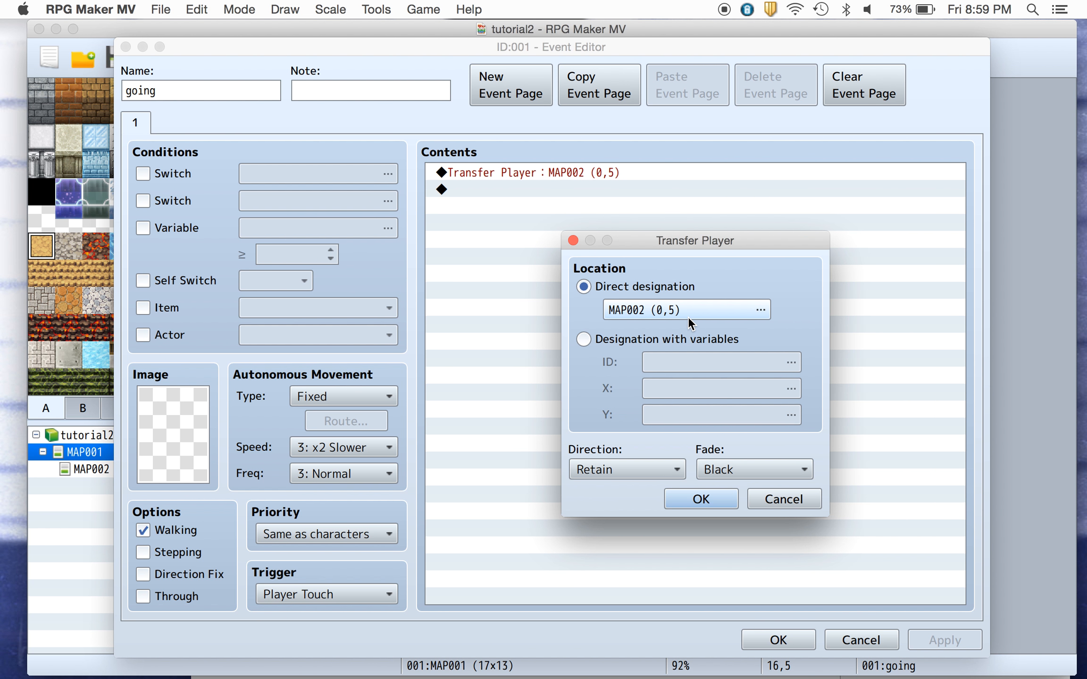
pyautogui.click(687, 317)
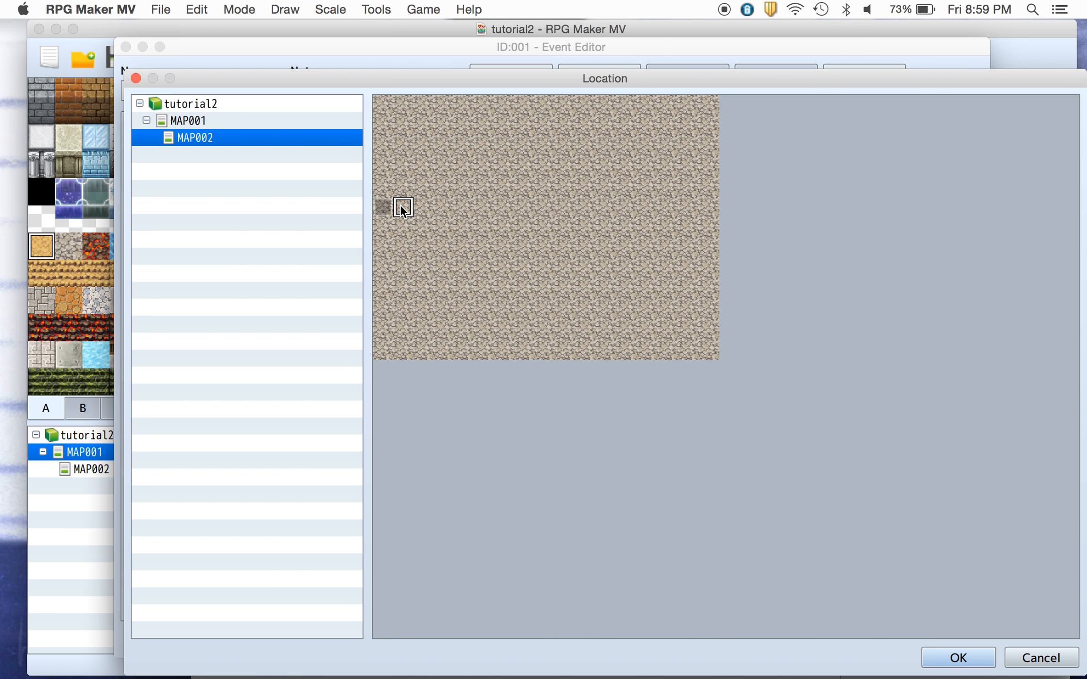
pyautogui.click(973, 660)
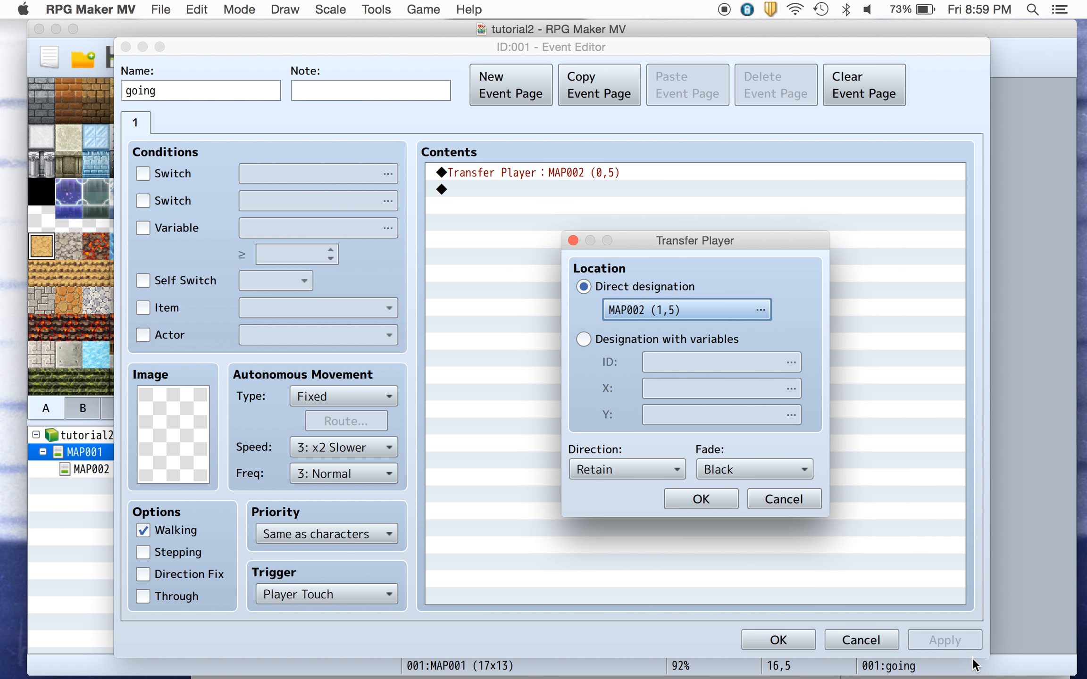
pyautogui.click(701, 497)
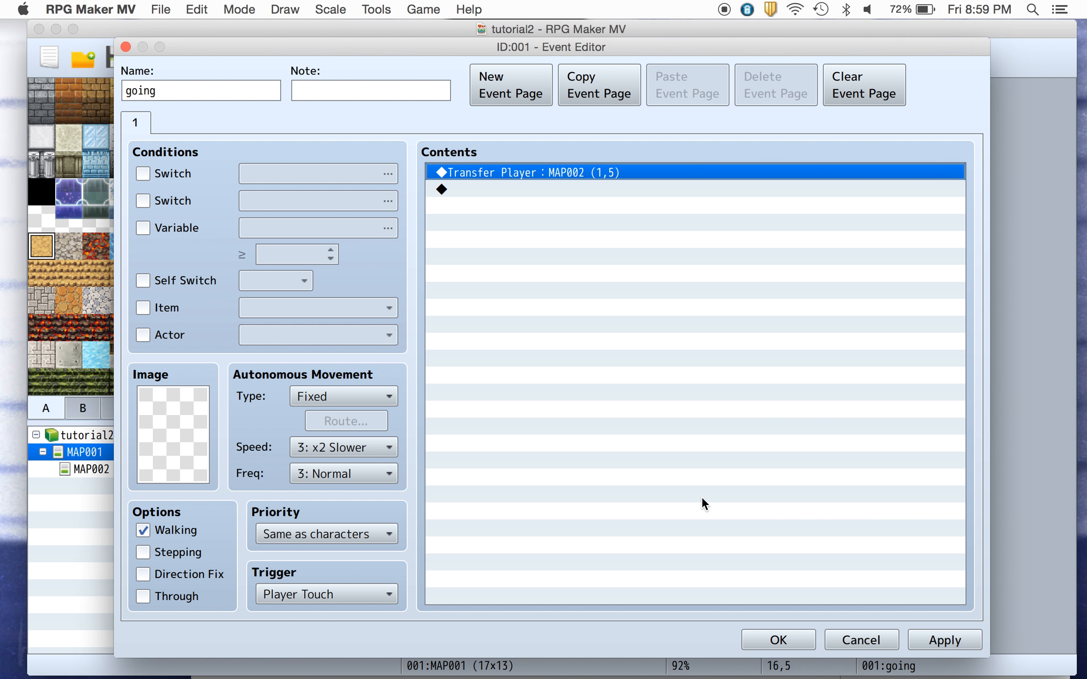
pyautogui.click(794, 639)
# On MAP002, edit the left-edge event's Transfer Player command so it sends the player to MAP001 at tile (15,5).
pyautogui.click(120, 471)
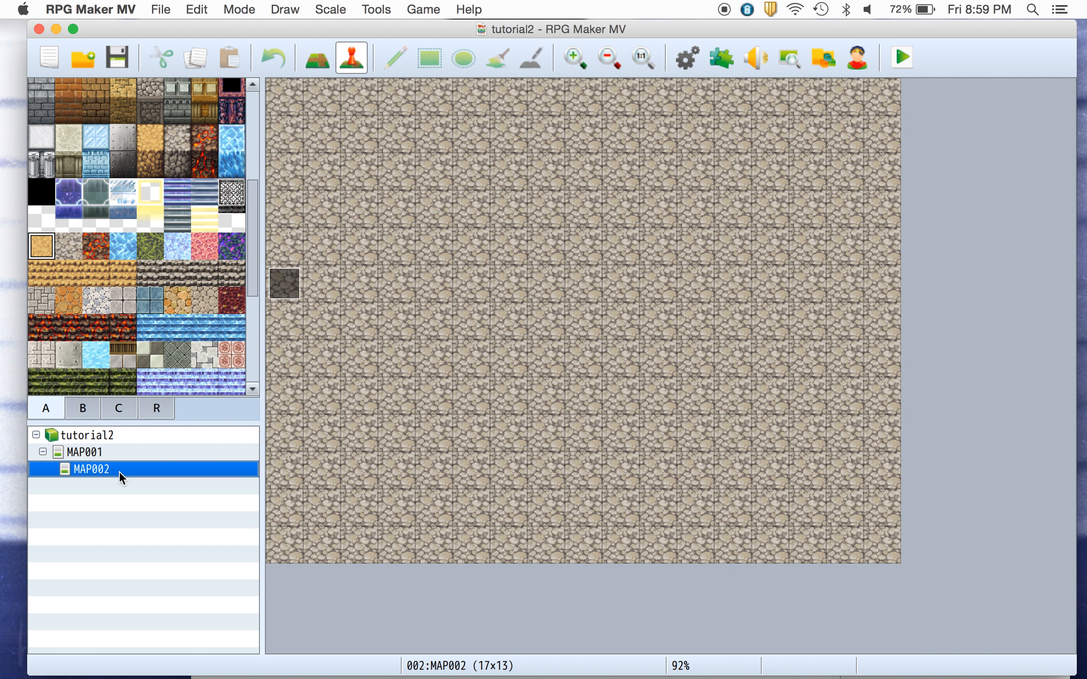
pyautogui.doubleClick(275, 278)
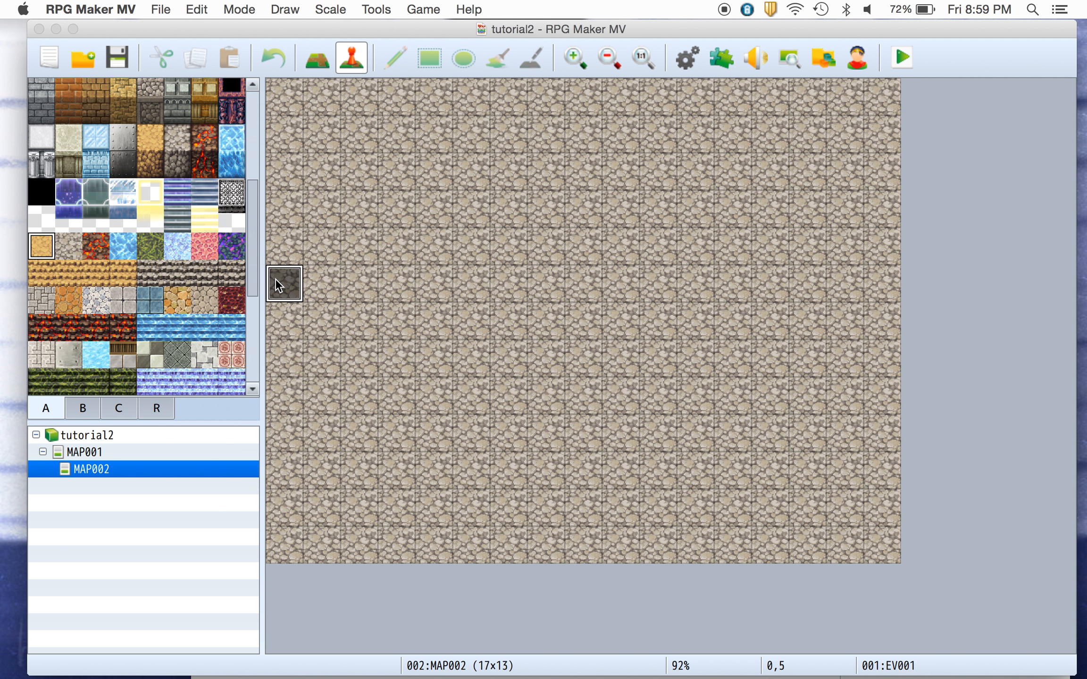
pyautogui.rightClick(515, 171)
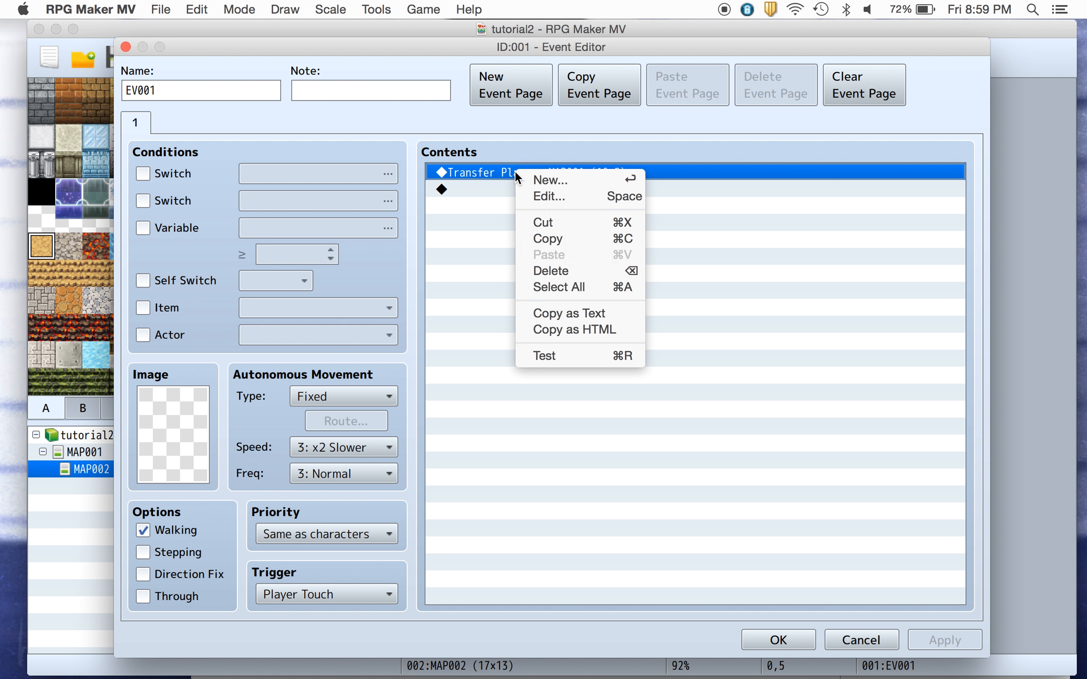
pyautogui.click(529, 195)
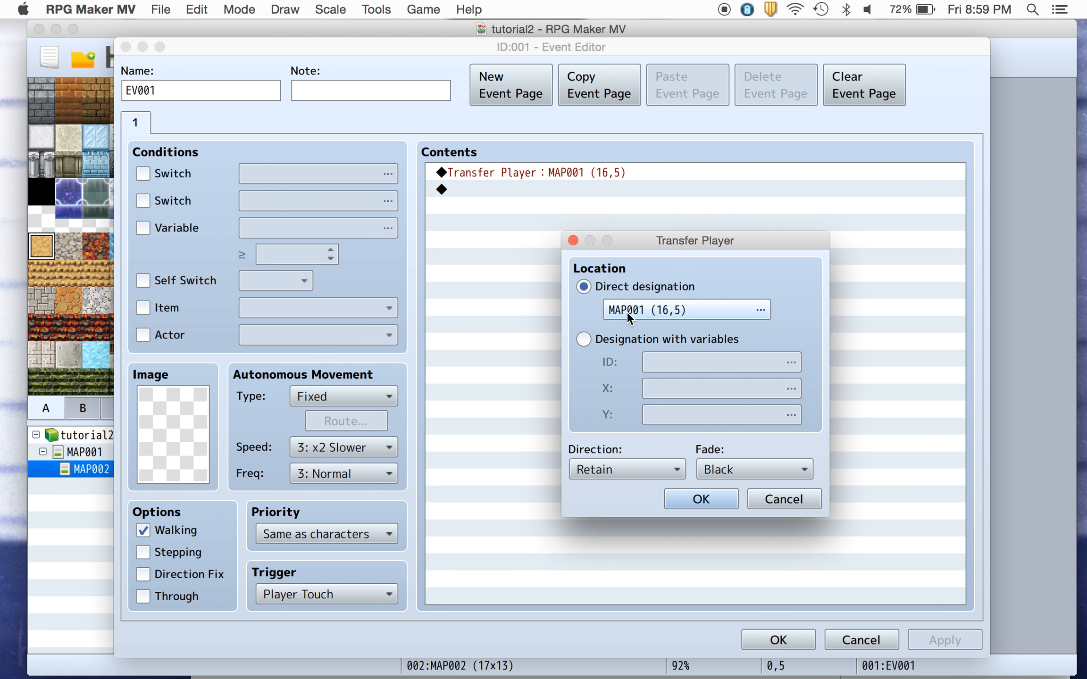
pyautogui.click(627, 310)
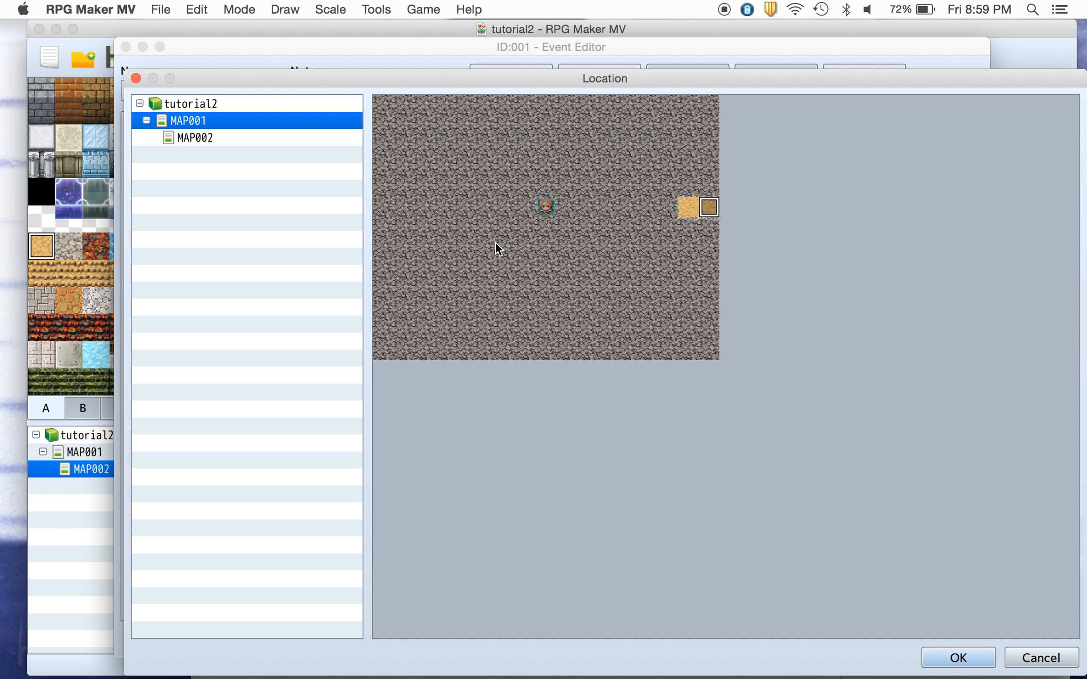
pyautogui.click(688, 210)
pyautogui.click(944, 663)
pyautogui.click(714, 506)
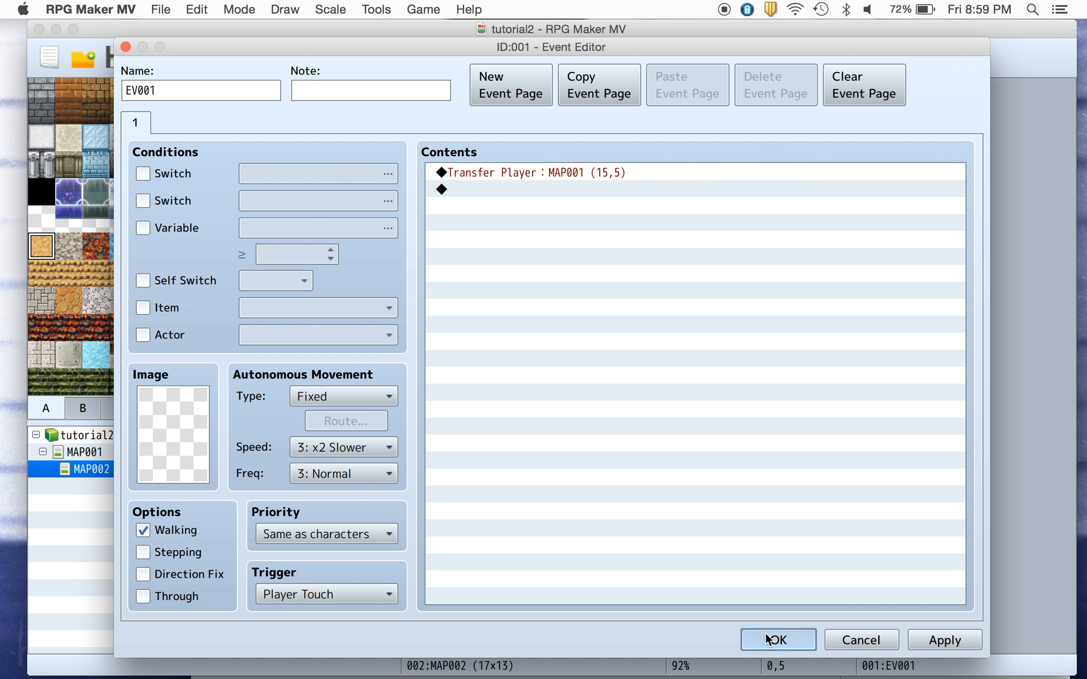
pyautogui.click(765, 637)
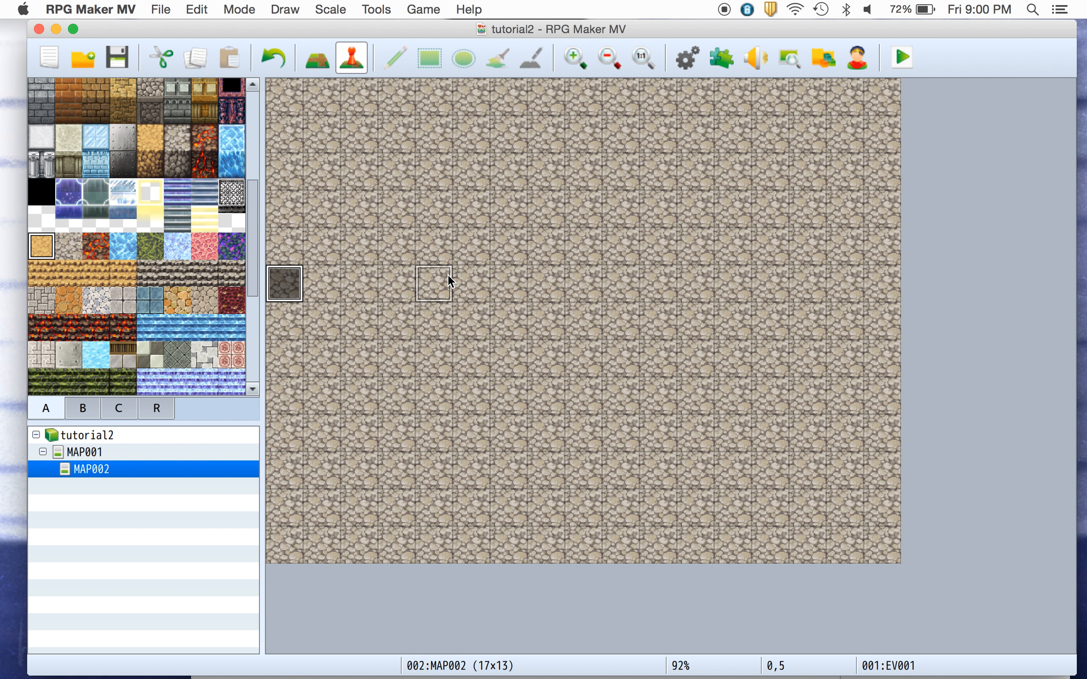
pyautogui.moveTo(448, 275); pyautogui.dragTo(447, 274)
pyautogui.moveTo(363, 273); pyautogui.dragTo(286, 270)
pyautogui.moveTo(288, 378); pyautogui.dragTo(277, 283)
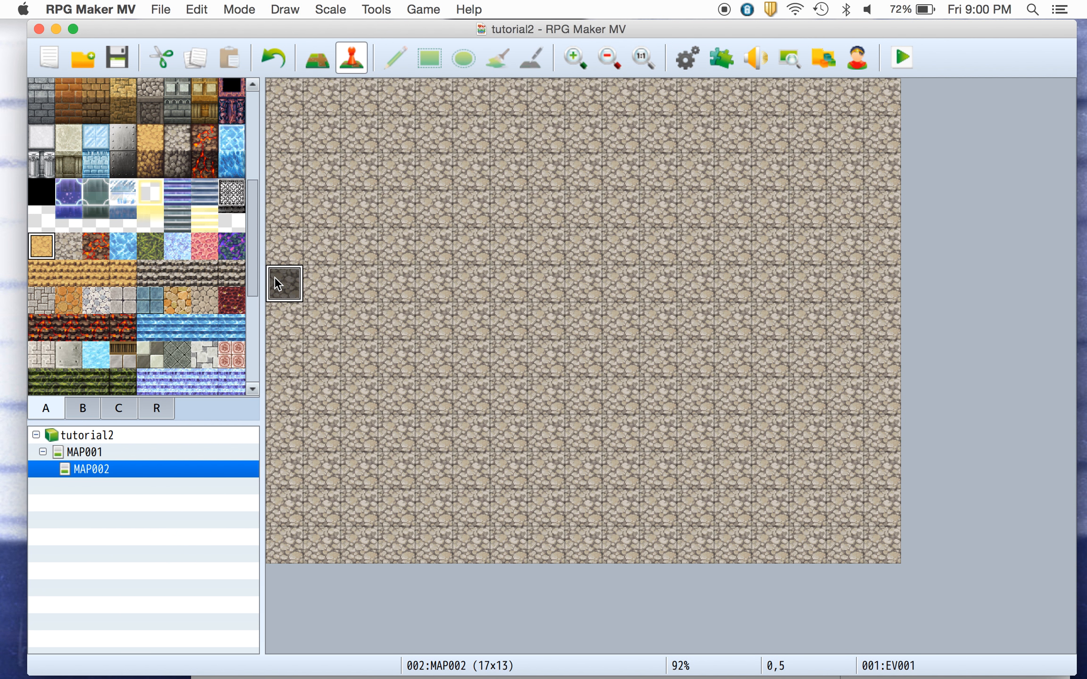